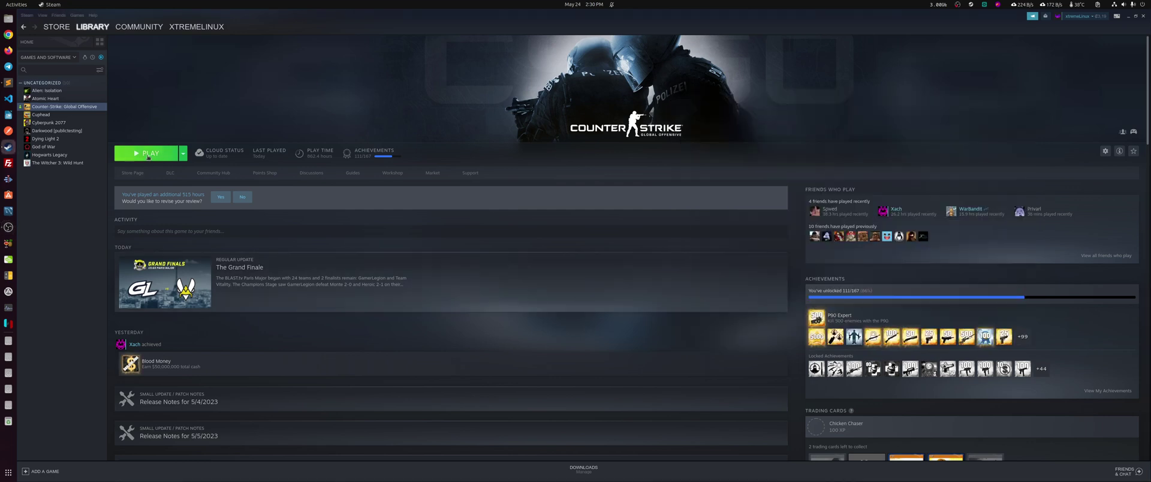
Start Counter-Strike: Global Offensive with the green PLAY button in the Steam library.
left_click(148, 155)
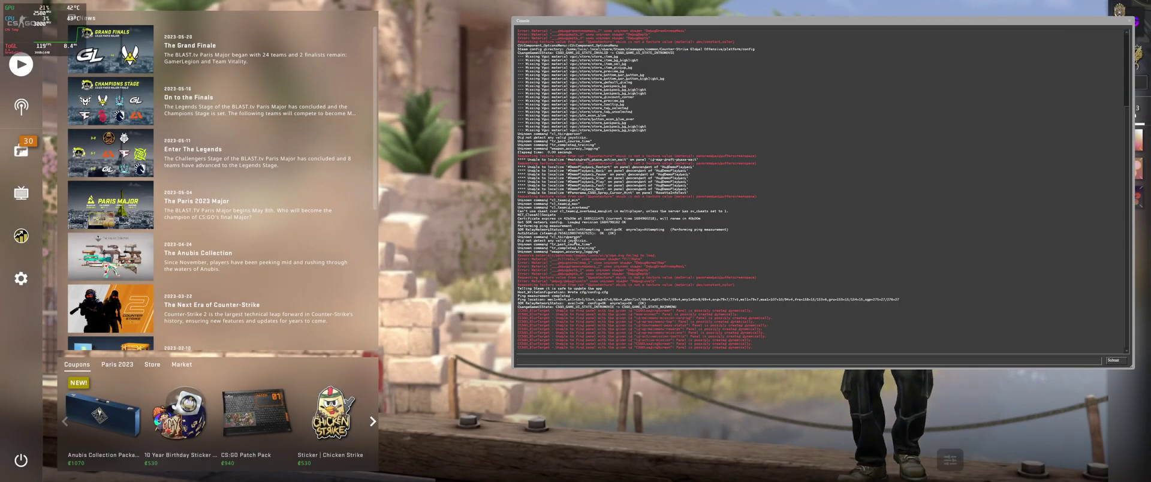
type("fps_max_menu")
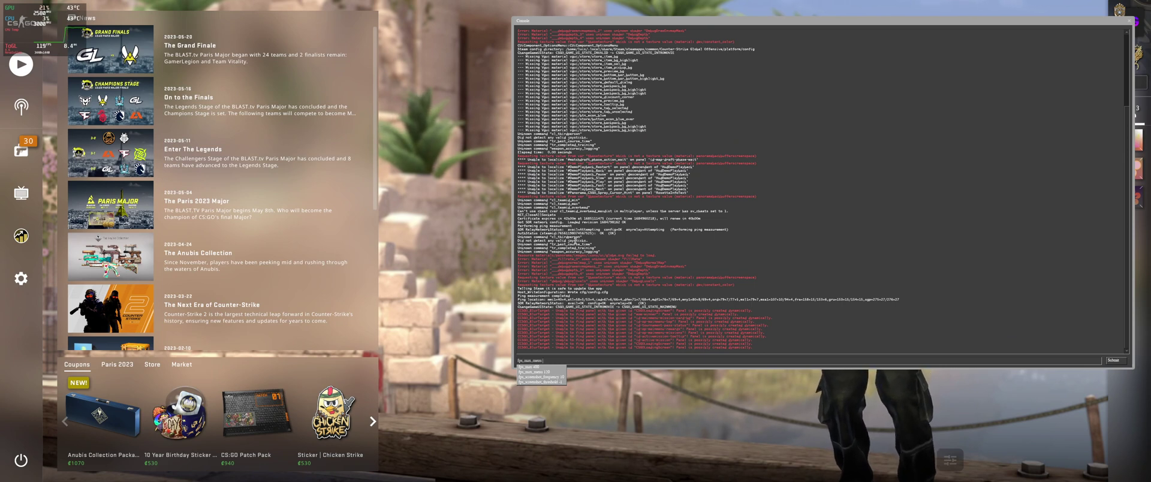
type(" 0")
Submit the fps_max_menu and fps_max frame-cap commands, then hide the console.
key("Return")
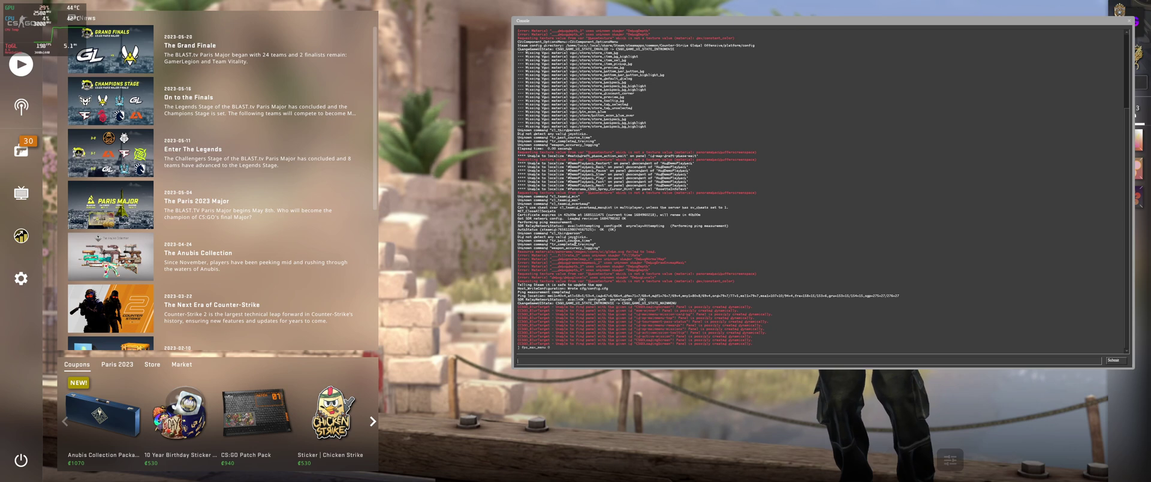
type("fps_max_me")
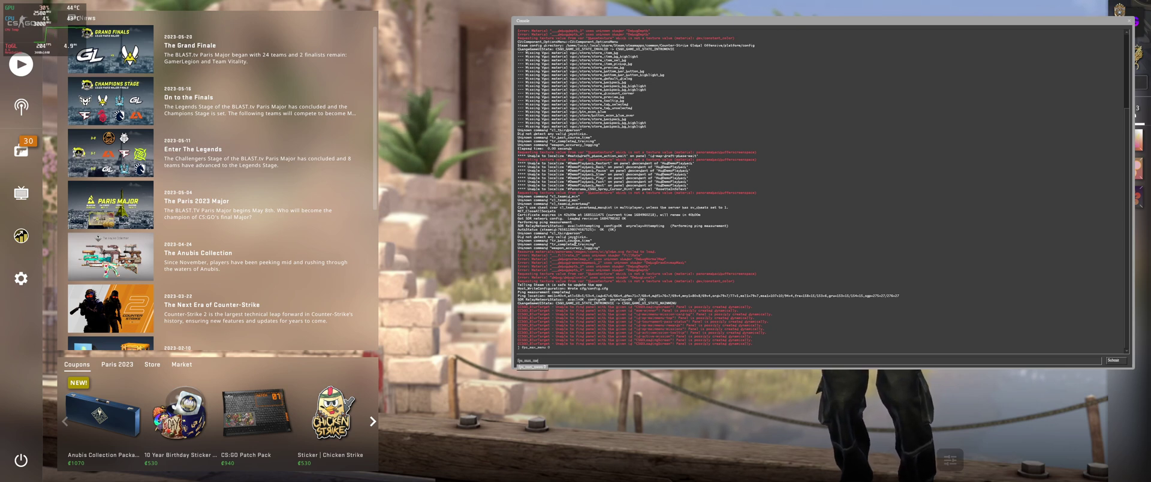
type("_")
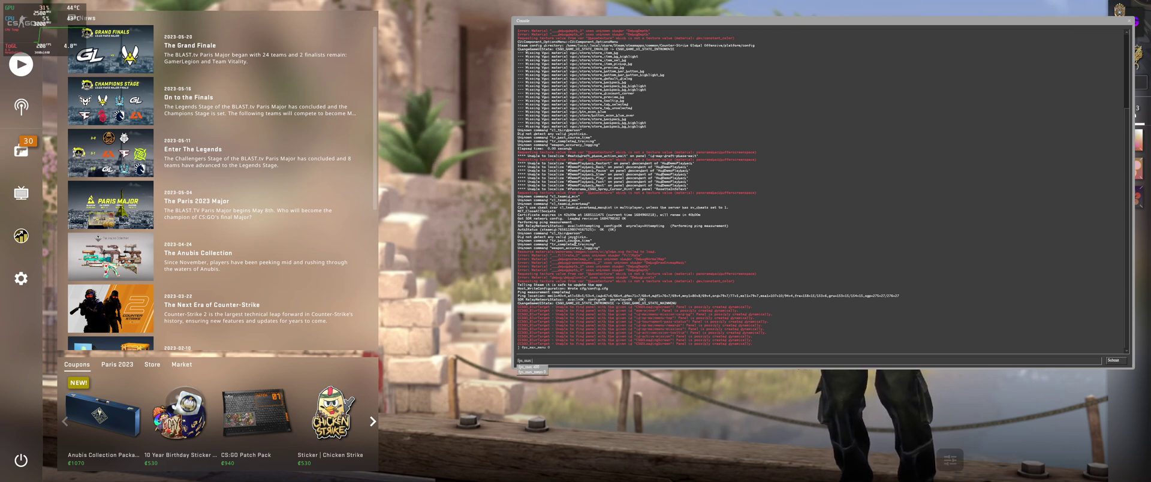
key("Return")
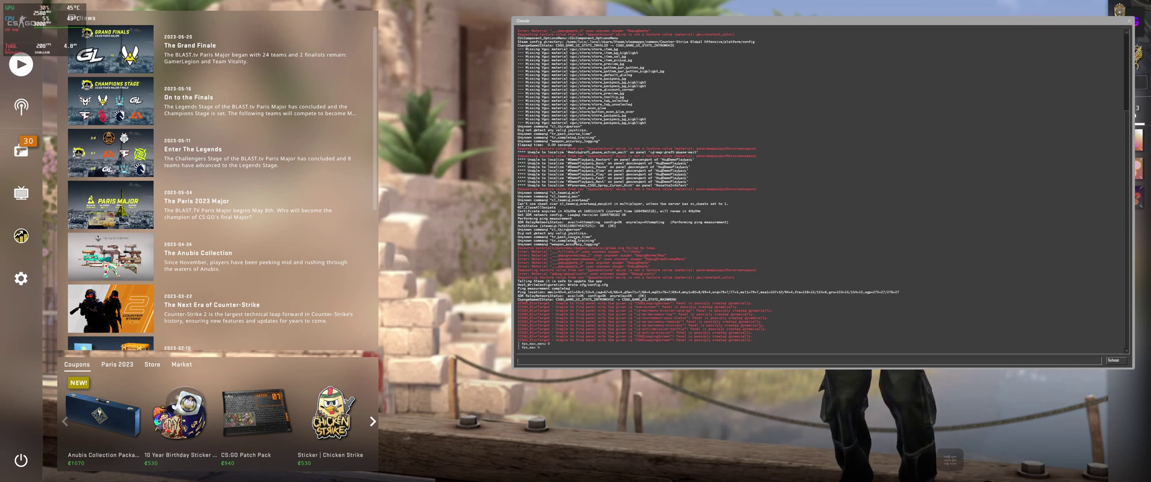
key("grave")
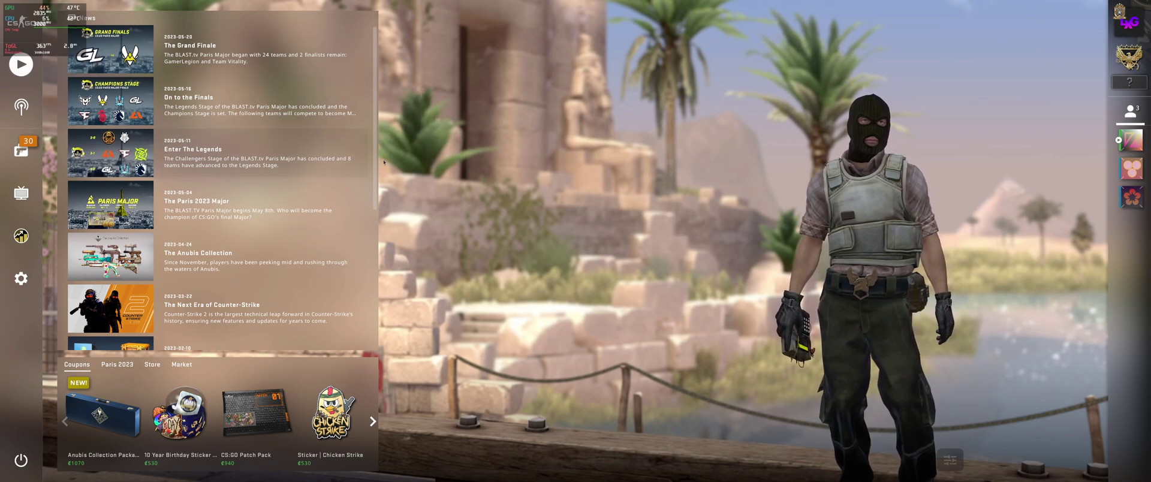
Clear the partial command from the console input and hide the console again.
key("grave")
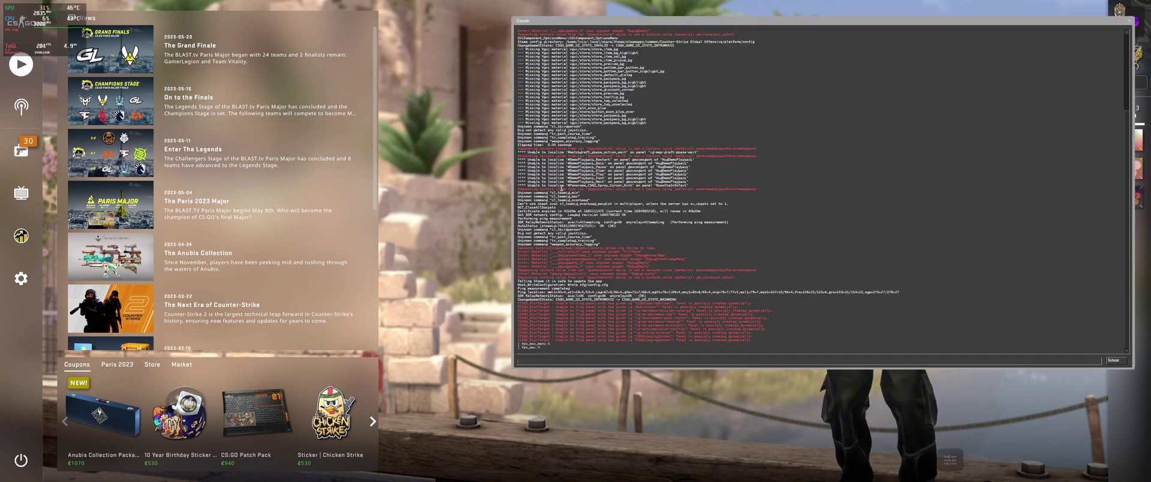
type("fps")
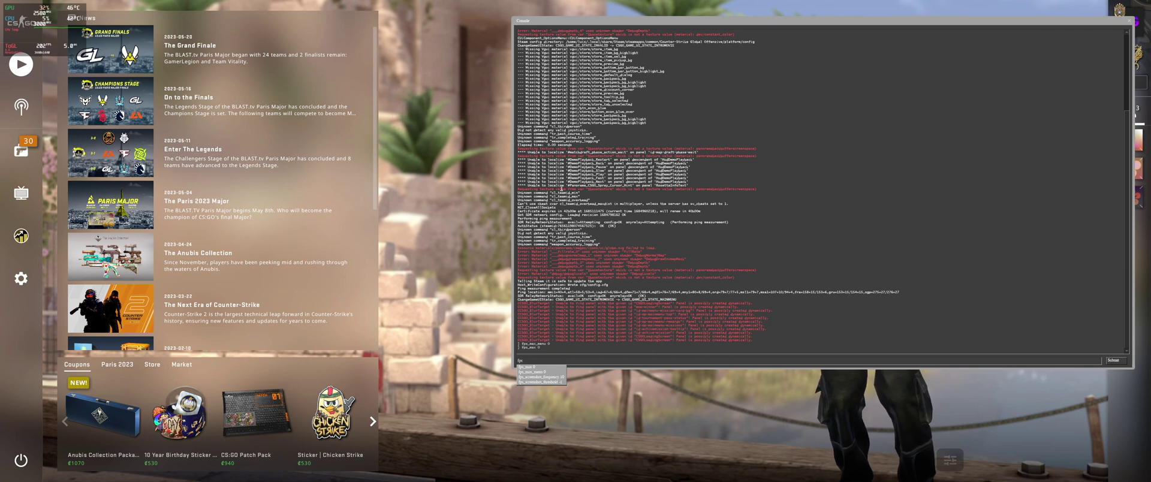
key("BackSpace")
key("BackSpace")
key("BackSpace")
type("gl")
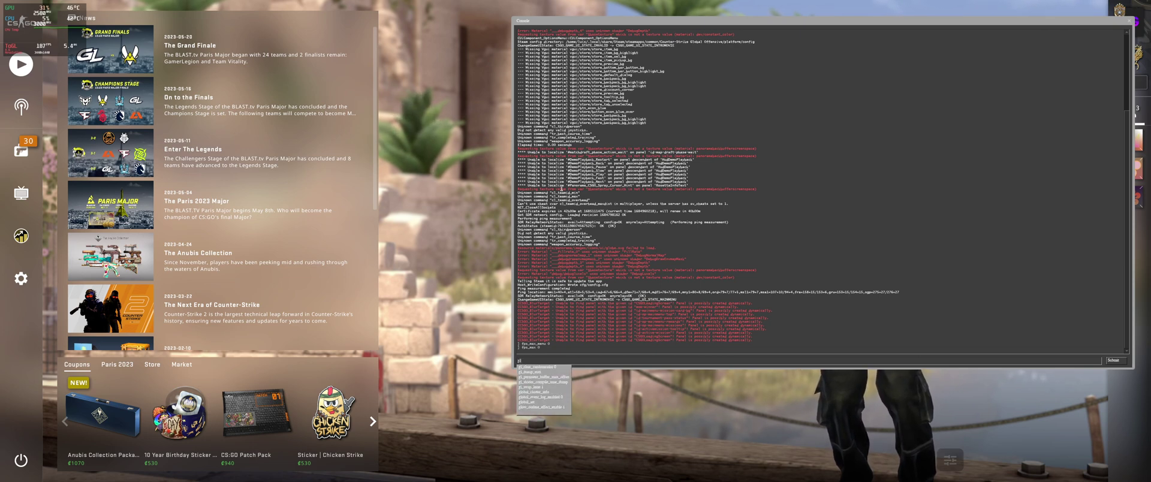
key("BackSpace")
key("BackSpace")
type("fps")
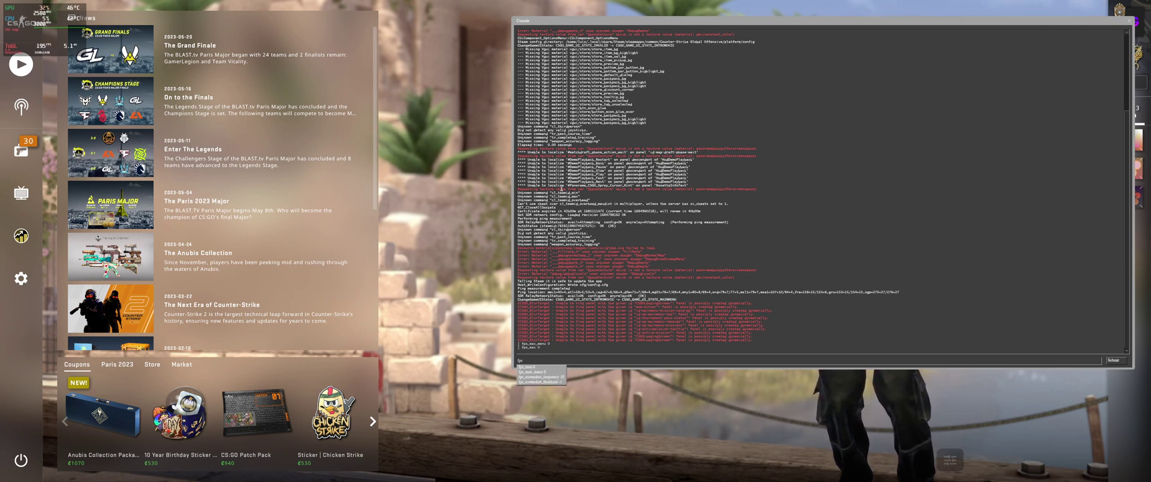
key("grave")
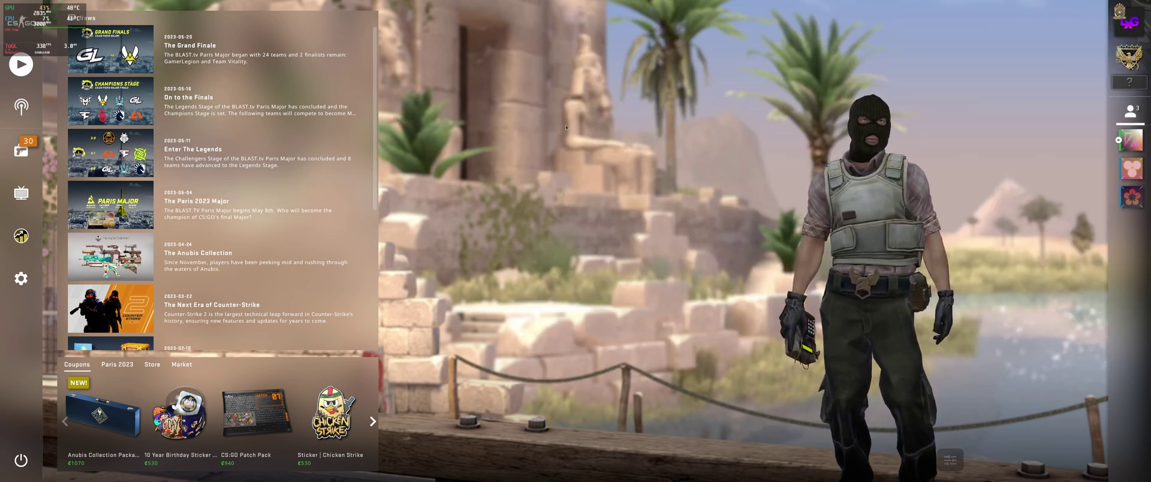
Apply fps_max 300 and fps_max_menu 999 in the console, then close it.
key("grave")
type("fps")
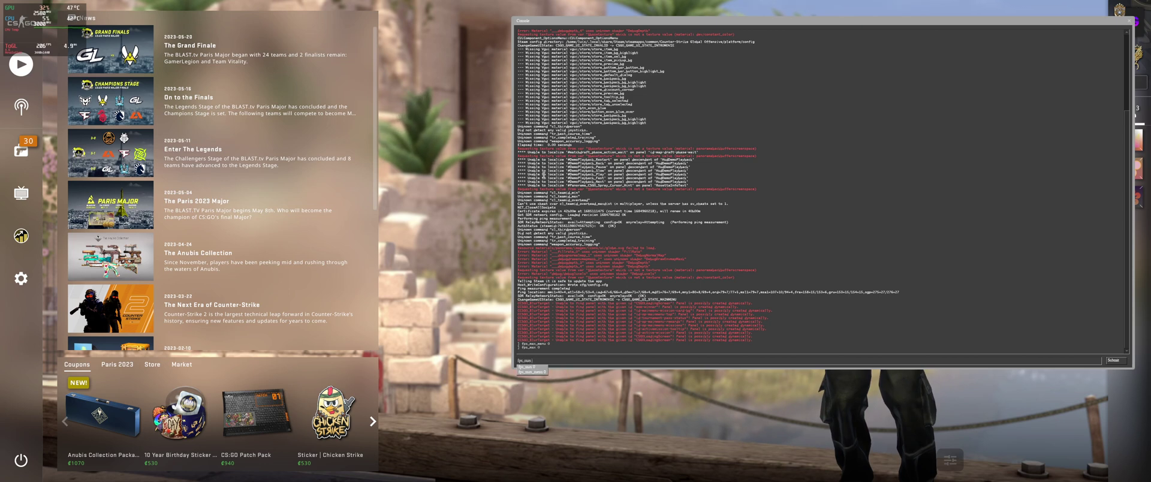
type("_max 300")
key("Return")
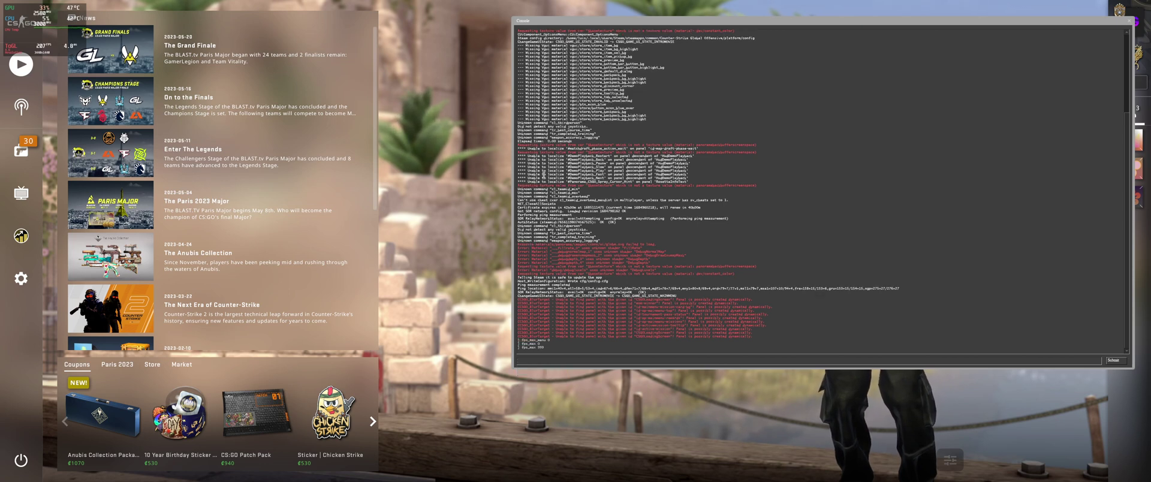
type("fps_")
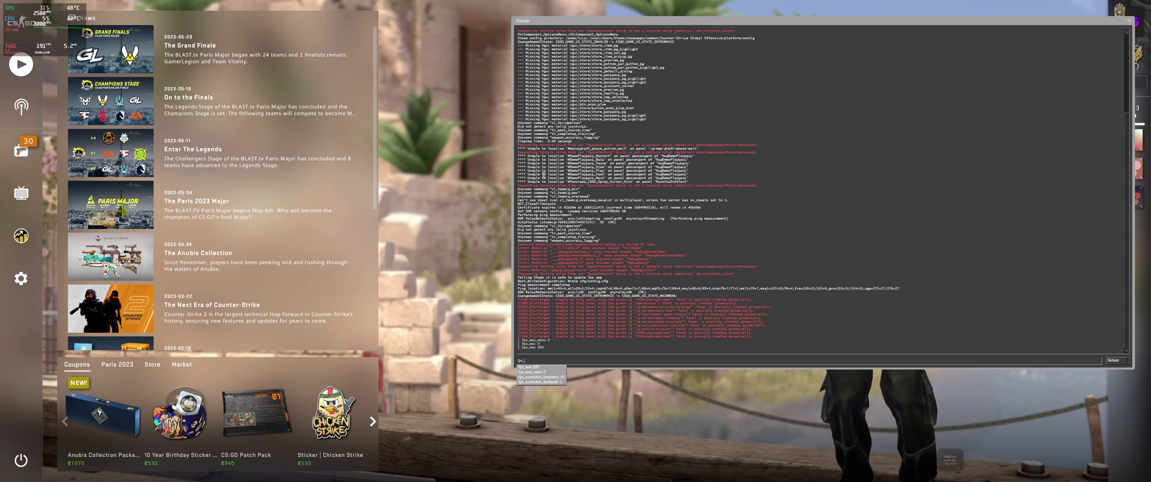
type("max_menu 999")
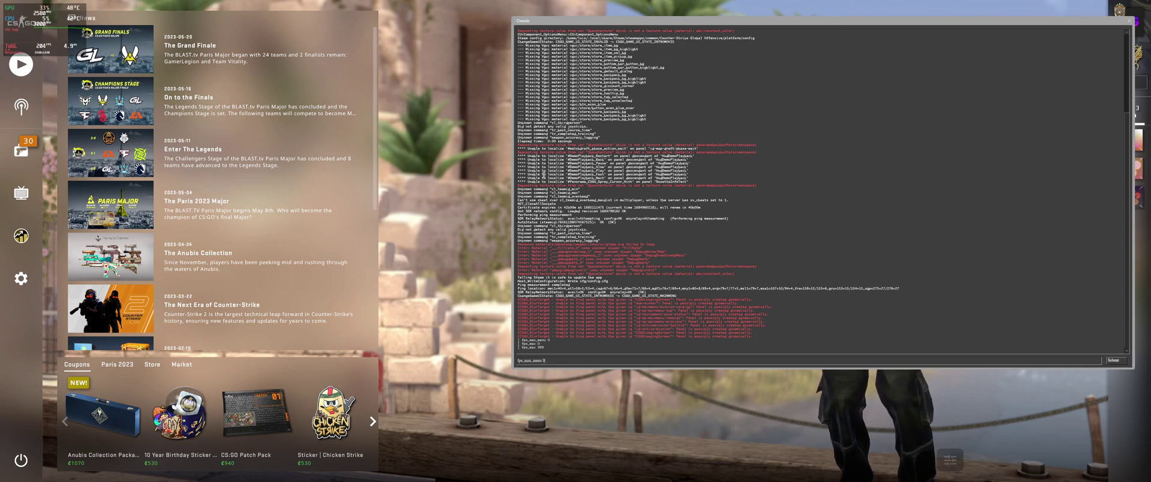
key("Return")
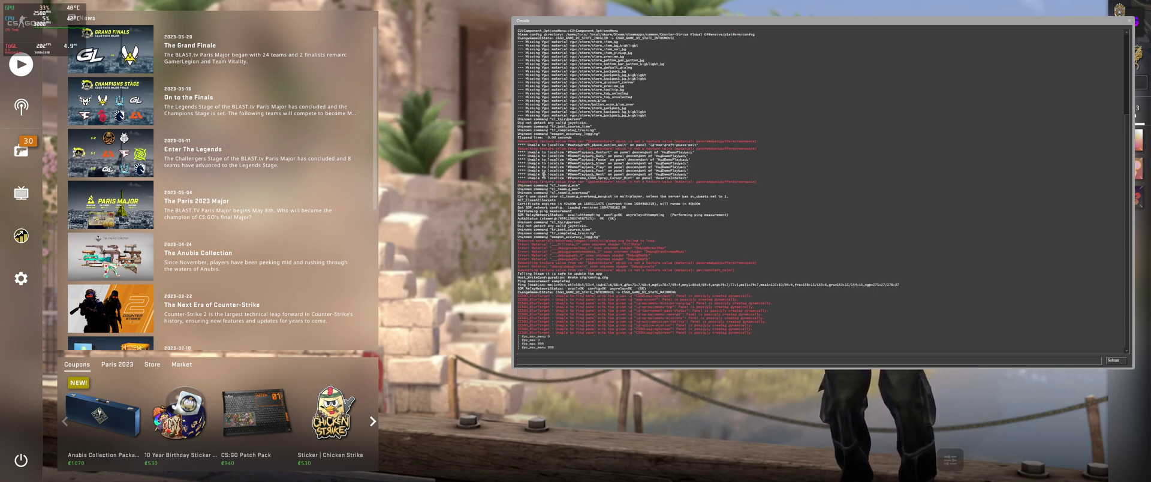
key("grave")
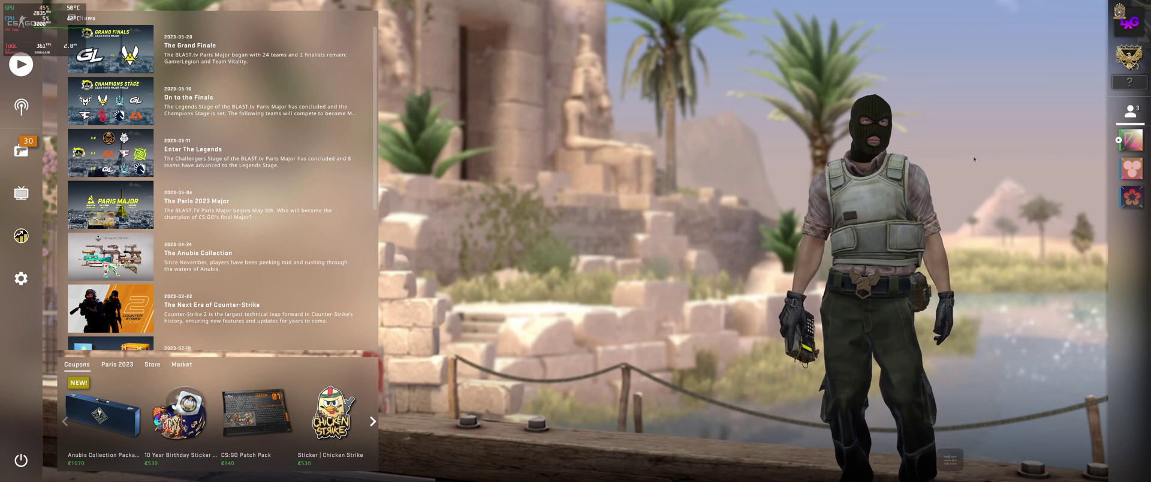
Start a Deathmatch search on the Defusal Group Sigma maps.
left_click(21, 64)
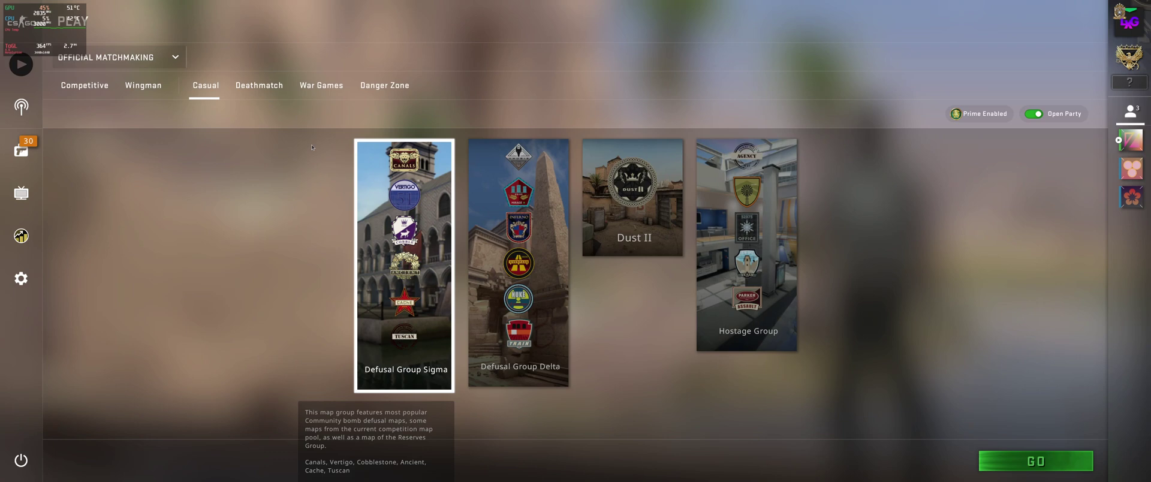
left_click(259, 85)
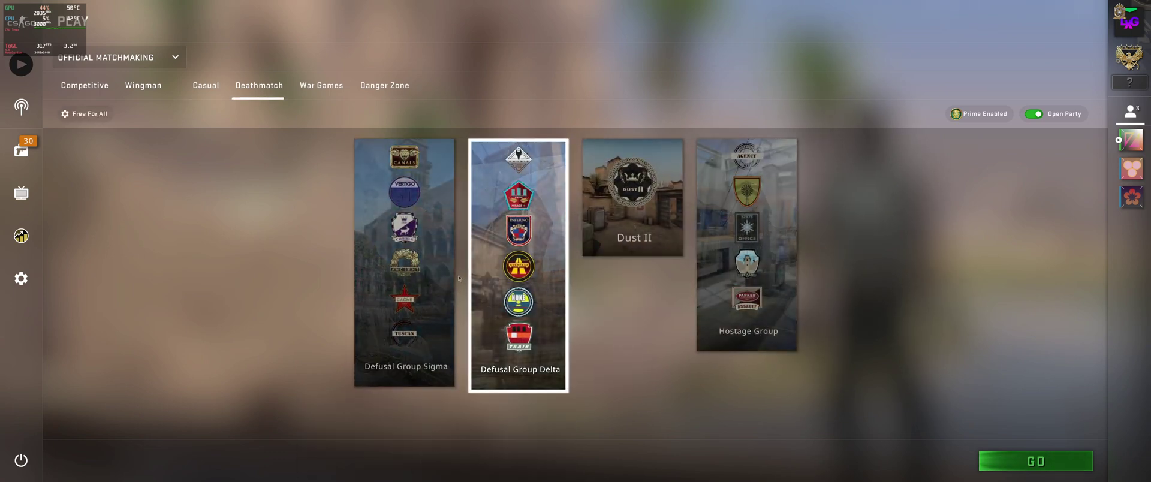
left_click(423, 299)
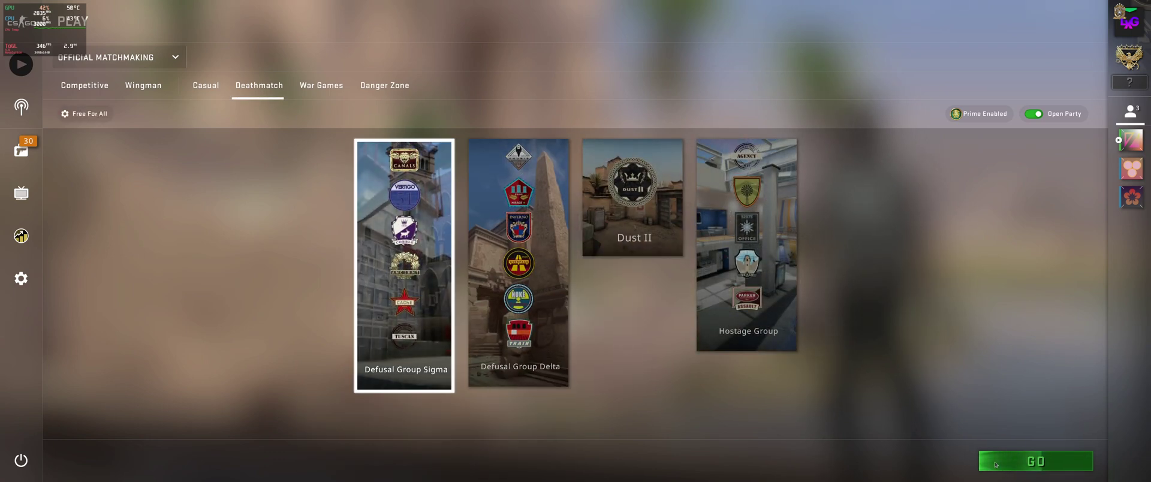
left_click(1036, 461)
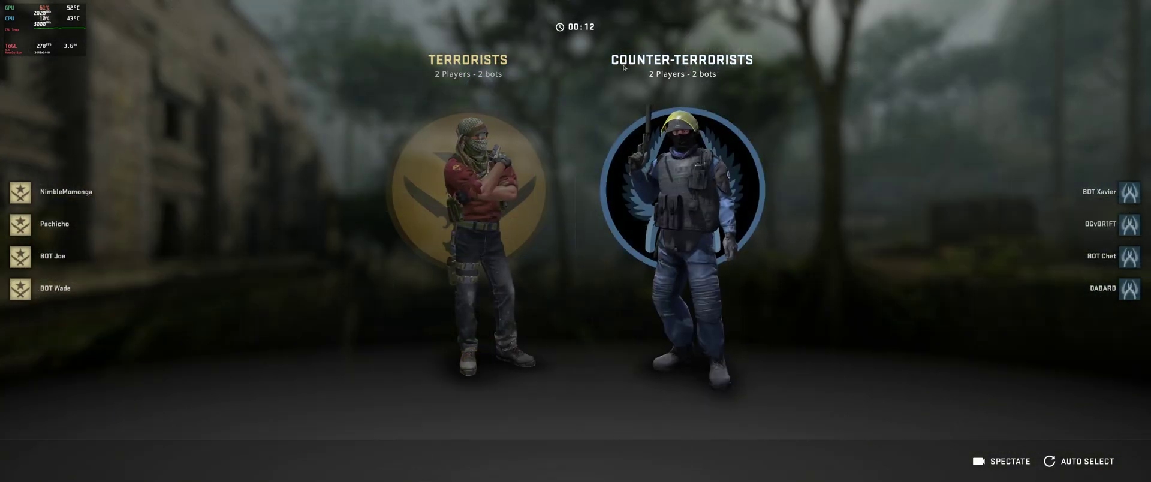
Join the Terrorist team and close the buy menu to start playing.
left_click(485, 217)
key("b")
key("Escape")
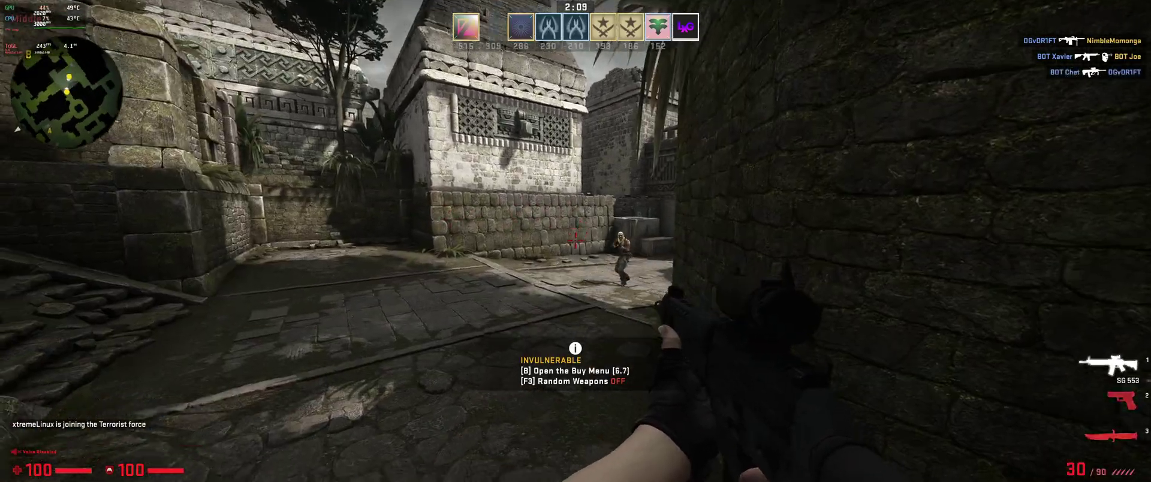
Kill an enemy with the scoped rifle and push through the courtyard, firing at another.
right_click(575, 241)
left_click(576, 242)
right_click(576, 241)
key("w")
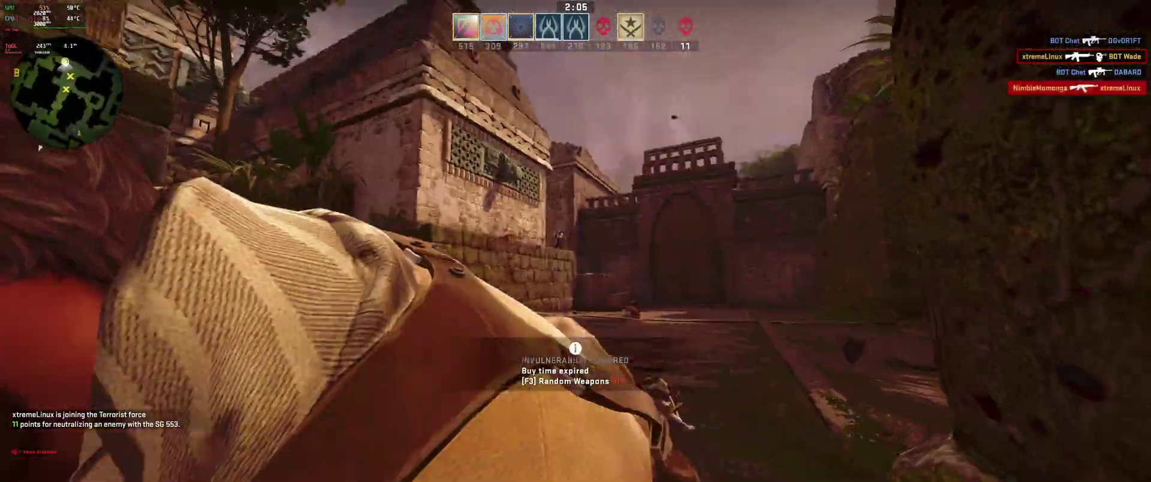
key("w")
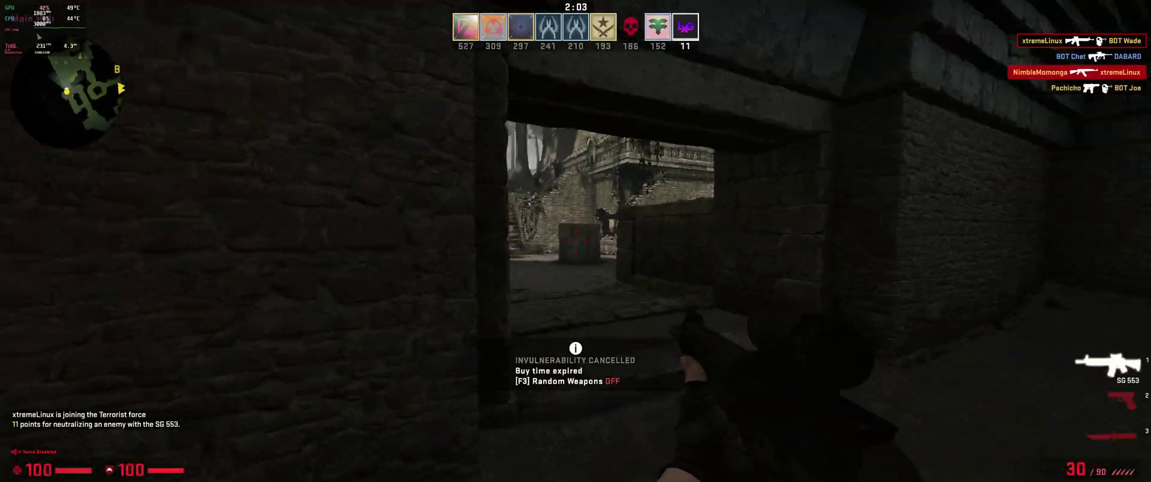
key("w")
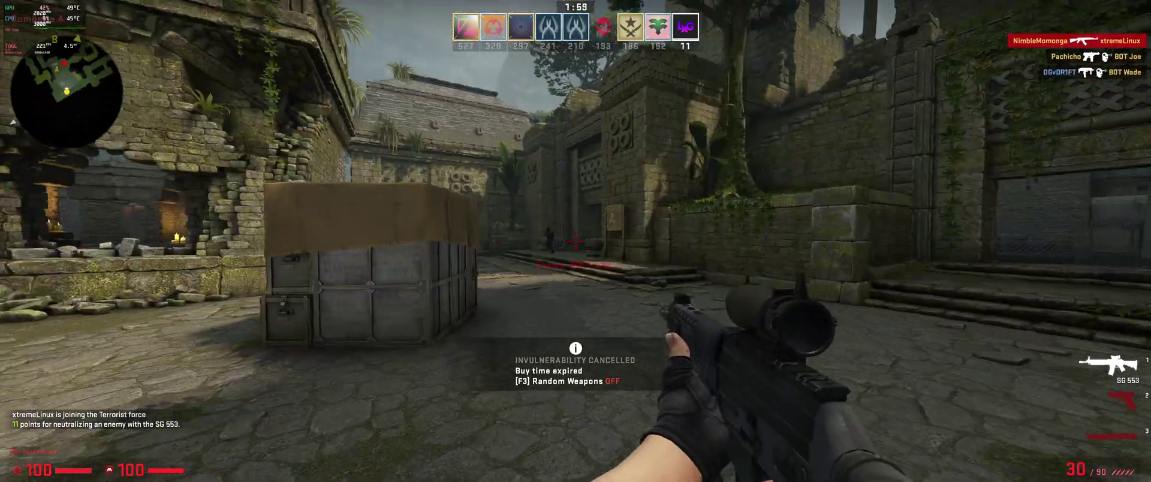
right_click(575, 241)
left_click(576, 241)
right_click(576, 242)
Fight through the interior corridor, reload, heal with a Medi-Shot and return to the SG 553.
key("w")
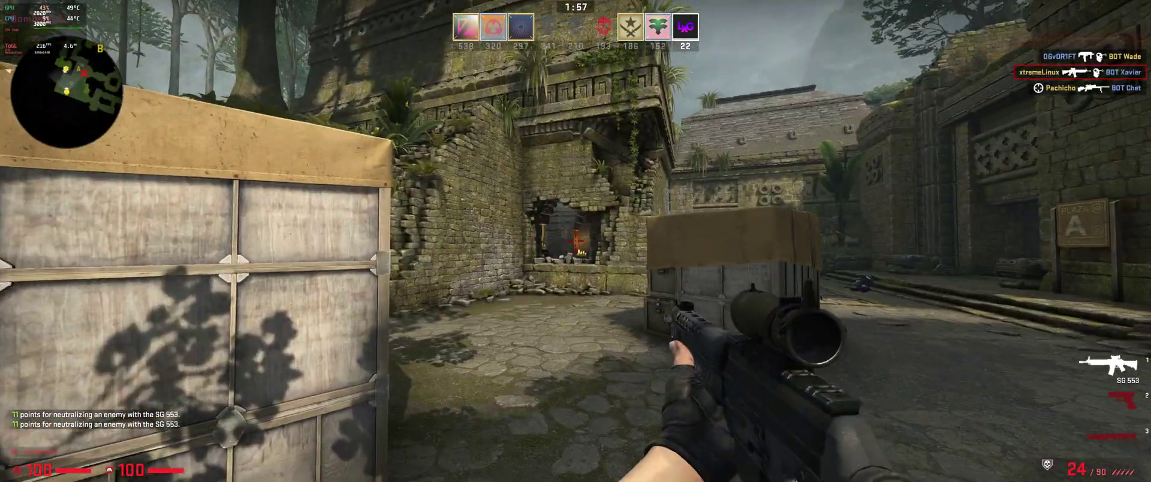
right_click(576, 241)
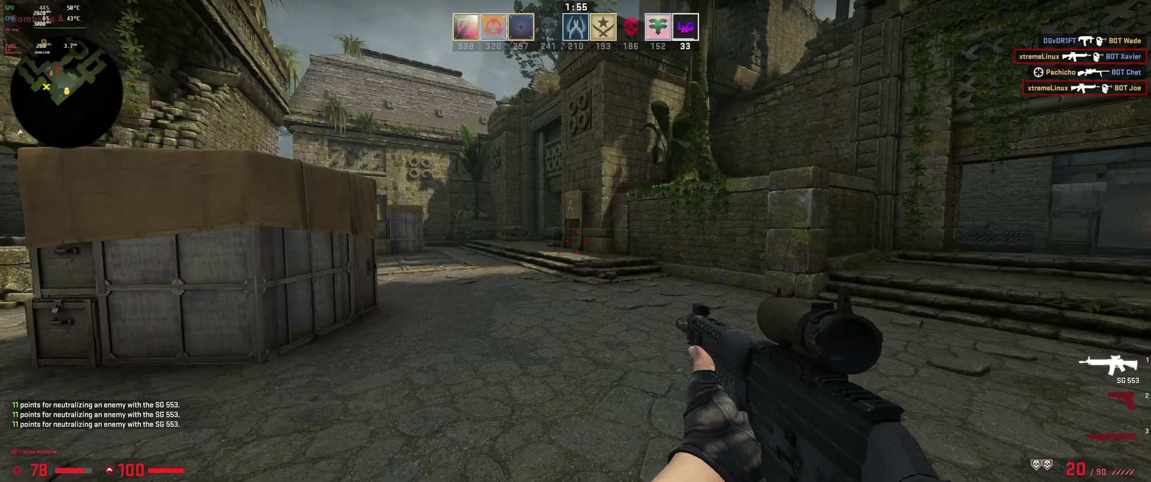
key("w")
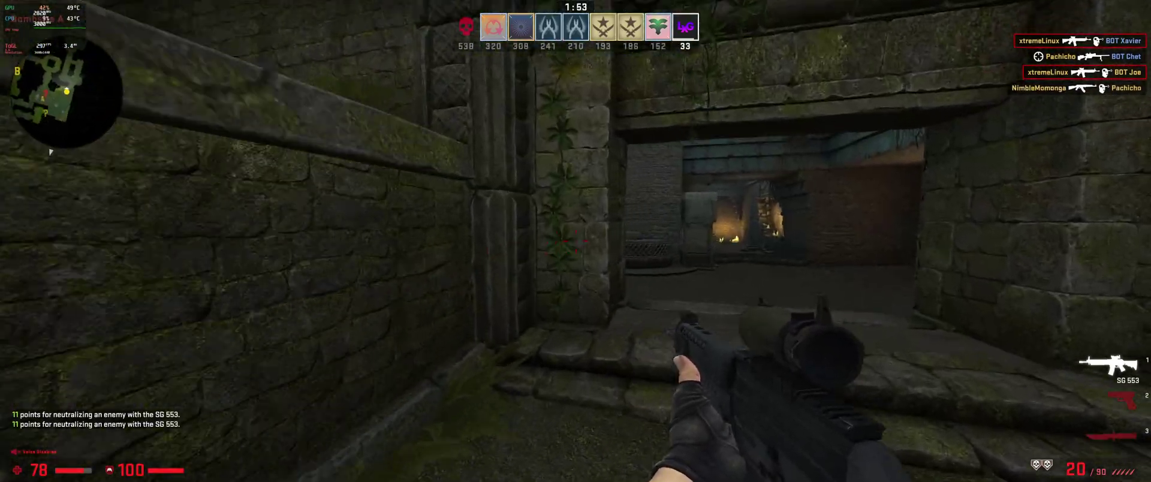
key("w")
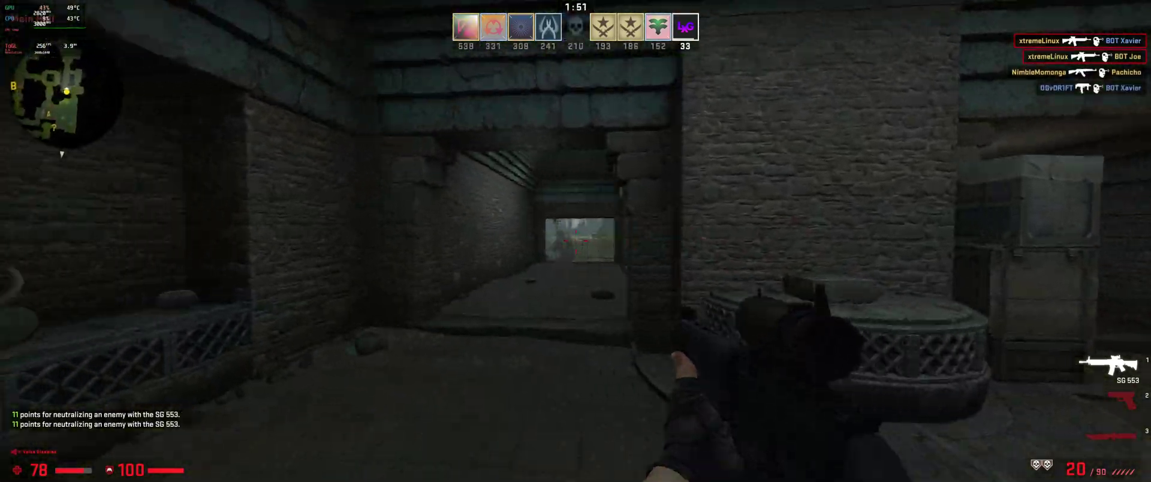
right_click(575, 242)
left_click(576, 241)
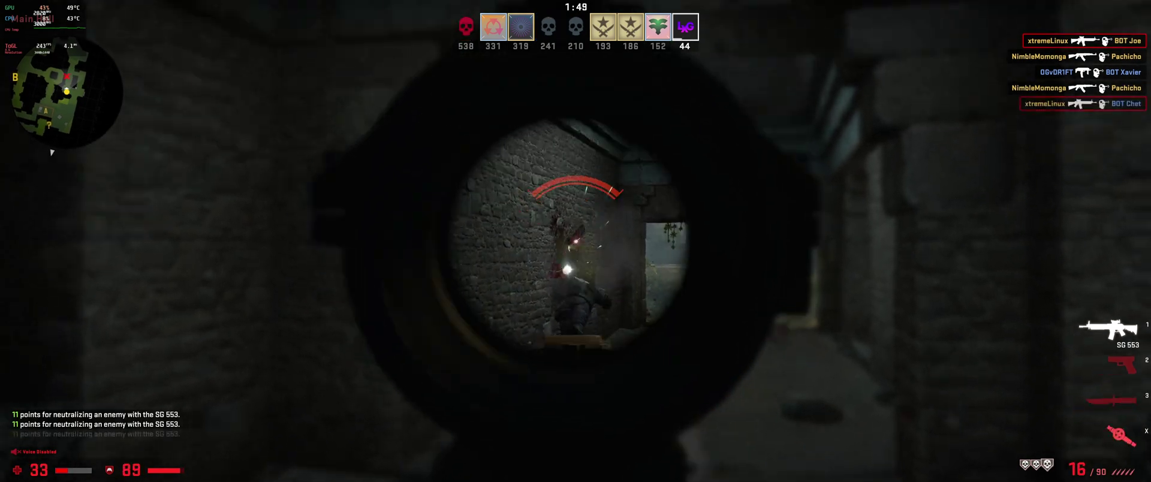
key("r")
key("w")
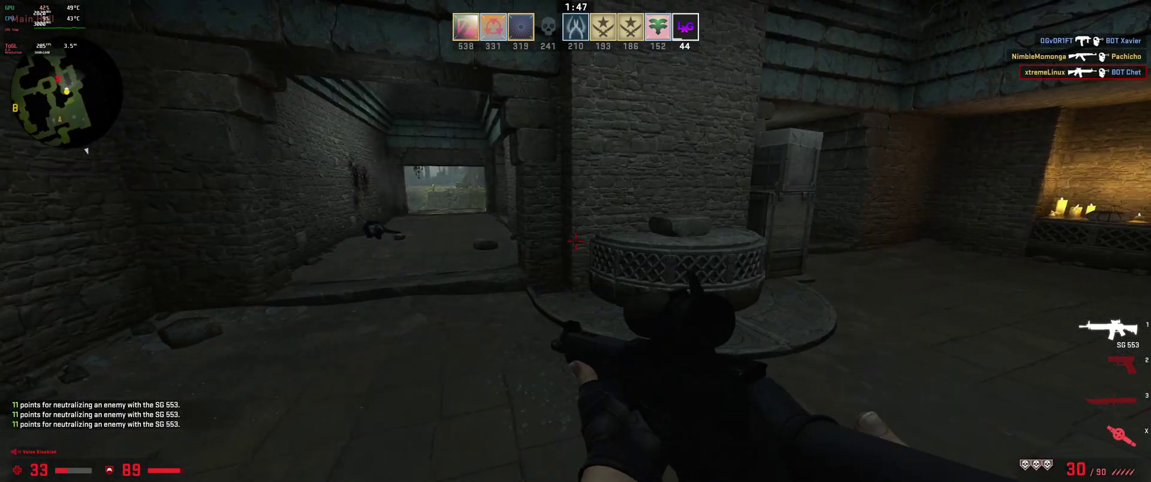
left_click(576, 241)
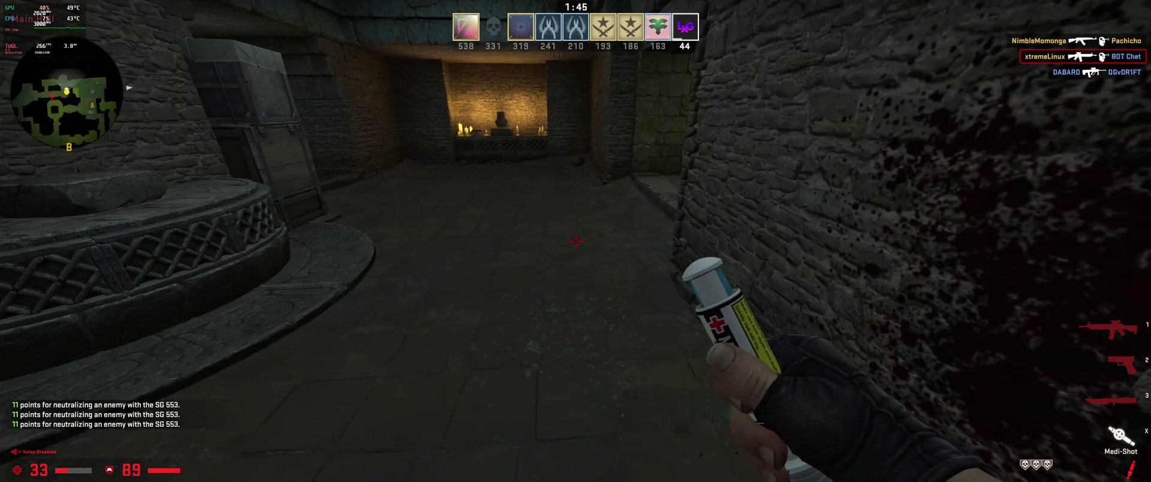
key("w")
key("1")
key("w")
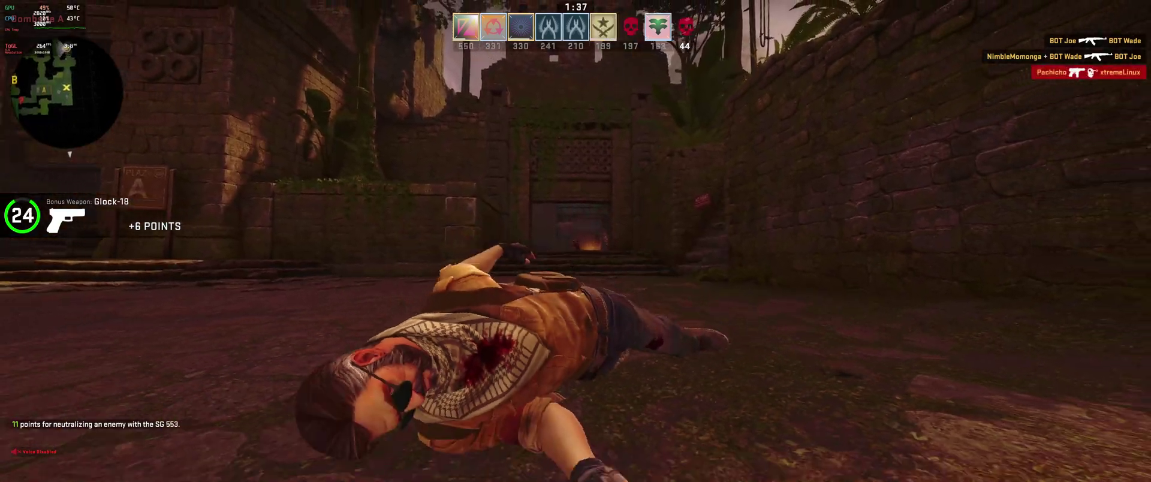
After respawning, clear enemies in the dark corridor and doorway, then heal to full.
key("w")
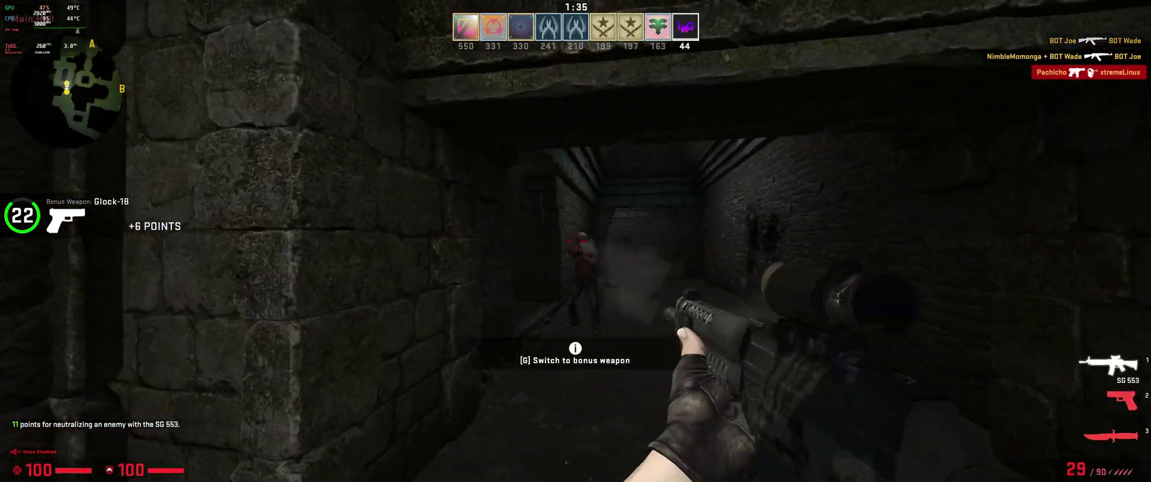
left_click_drag(576, 241, 575, 242)
key("w")
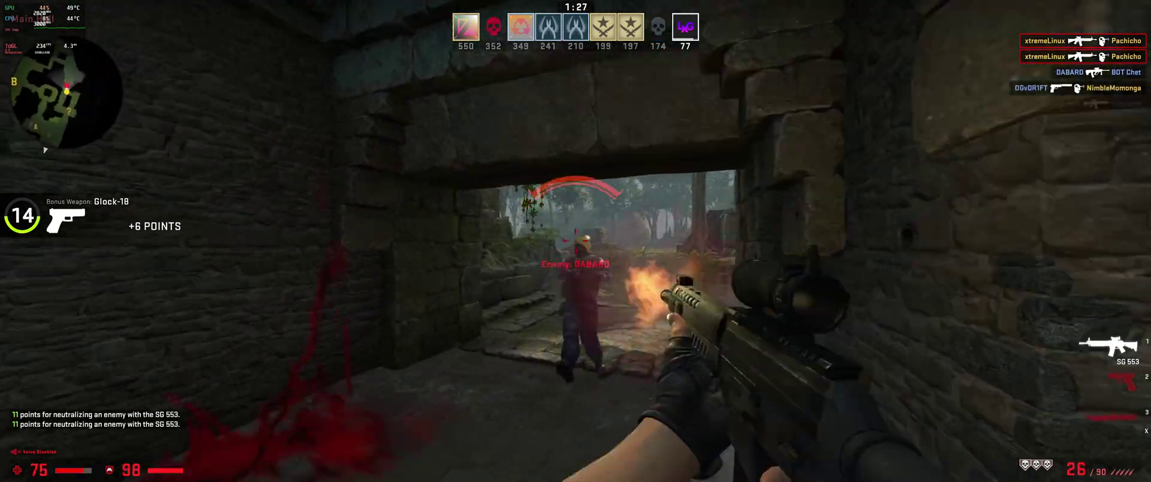
left_click(575, 241)
key("w")
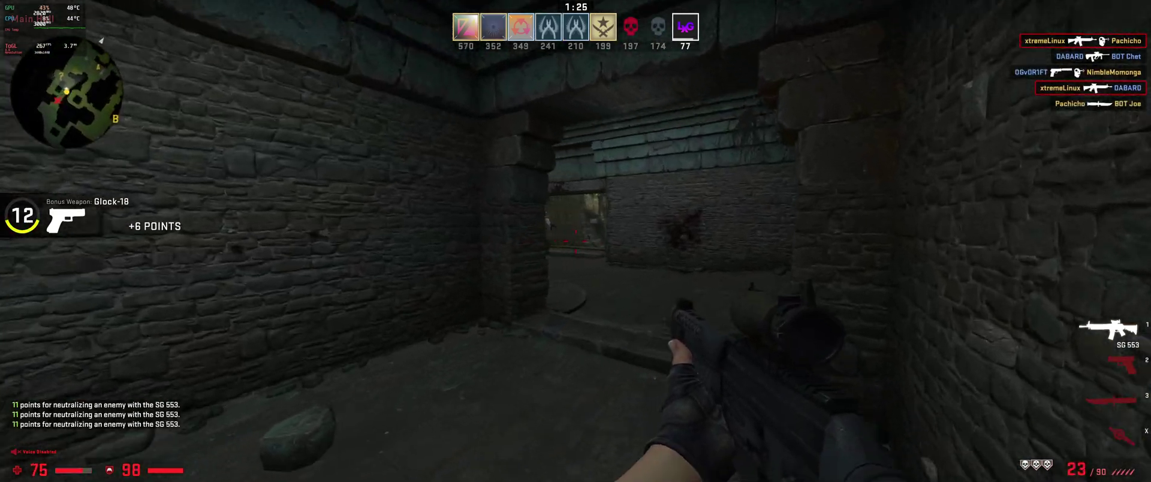
left_click(576, 241)
key("w")
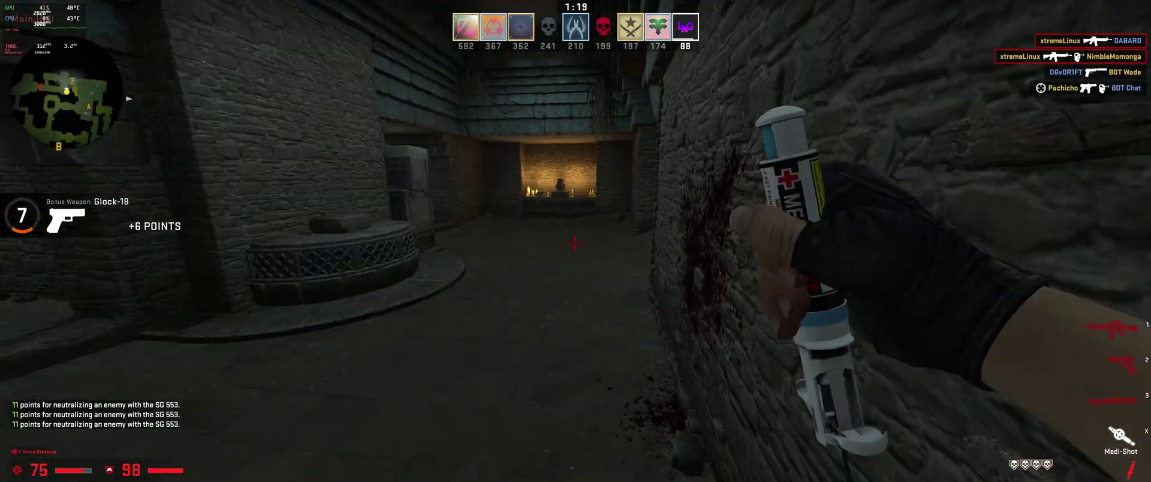
left_click(575, 241)
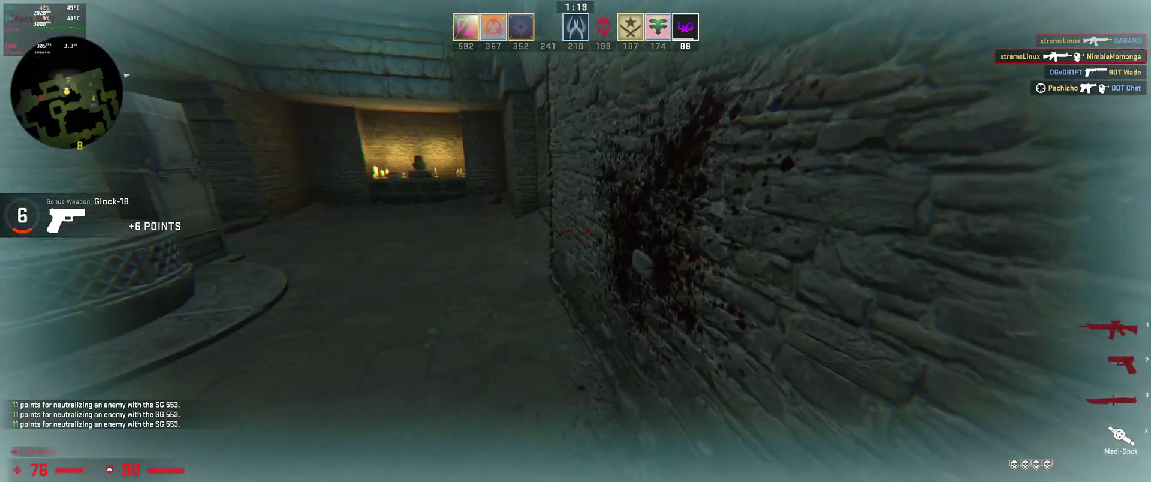
key("w")
key("w")
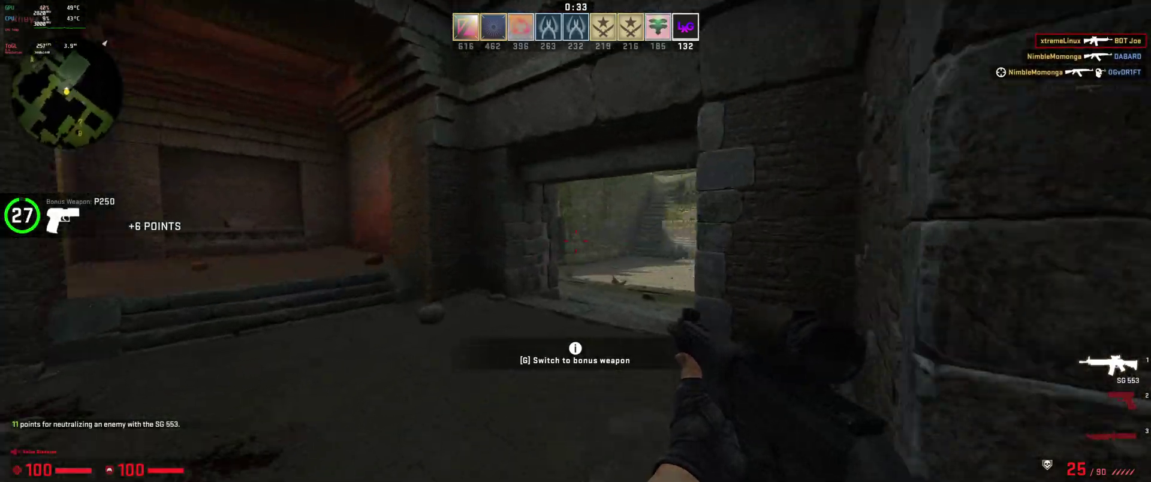
Advance up the street and kill enemies at the temple doorway and stairs, then reload.
key("w")
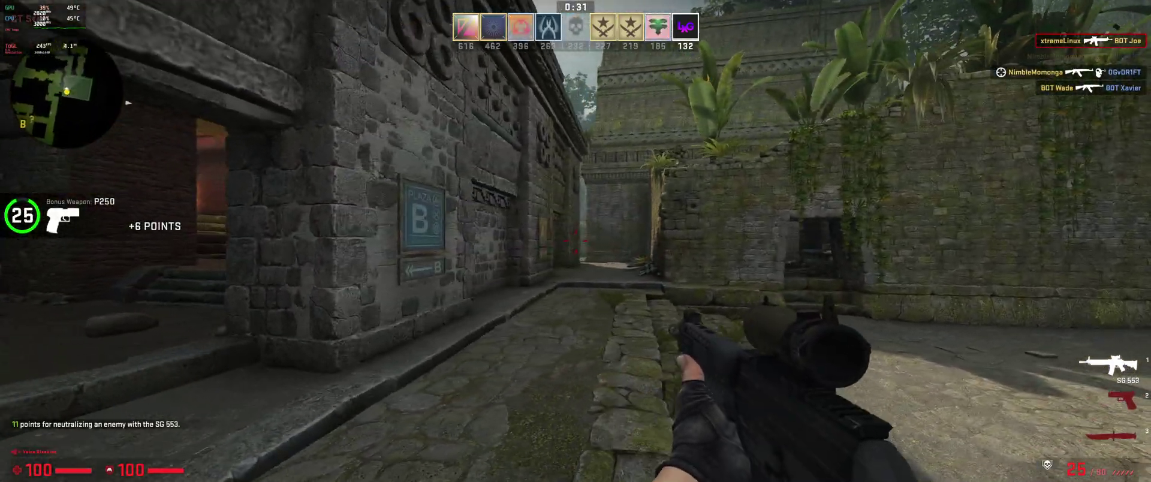
key("w")
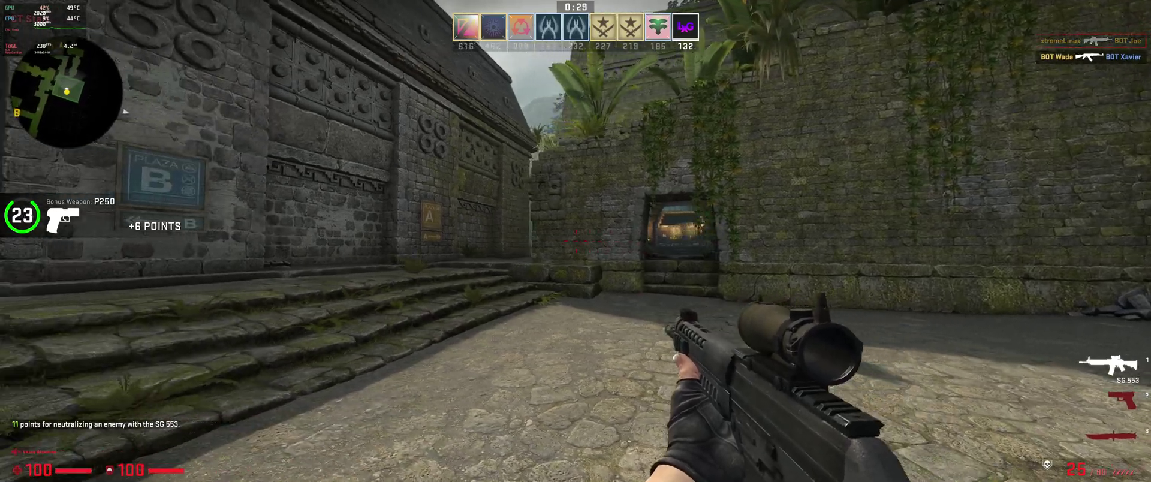
right_click(576, 241)
right_click(575, 241)
key("w")
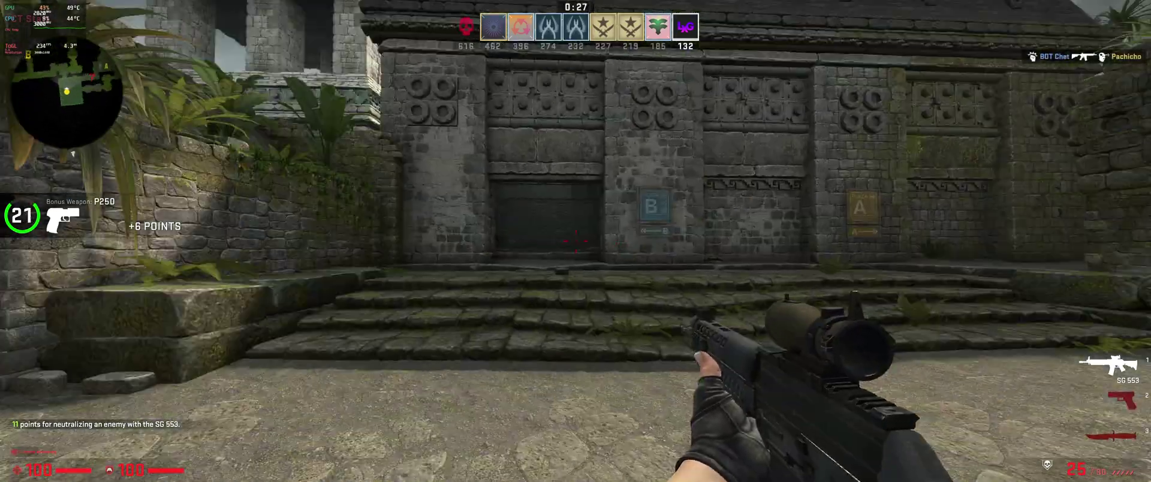
right_click(575, 241)
left_click(575, 242)
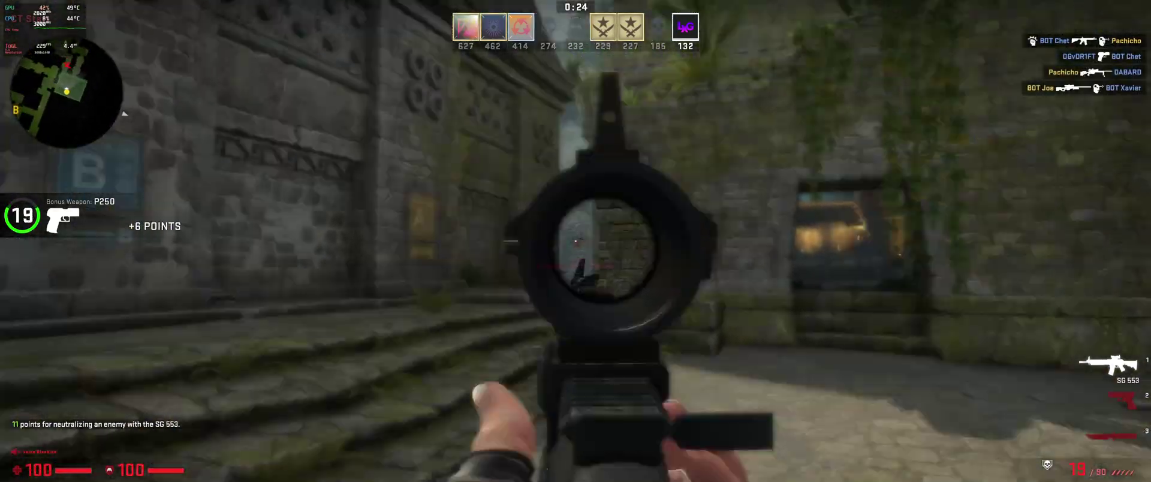
right_click(576, 242)
left_click(575, 241)
left_click(575, 241)
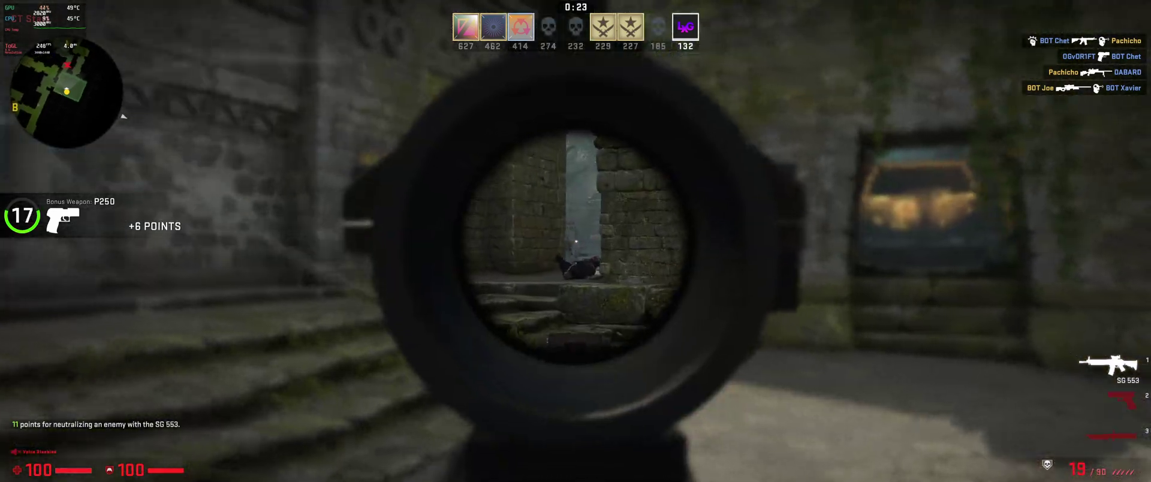
left_click(576, 241)
right_click(576, 242)
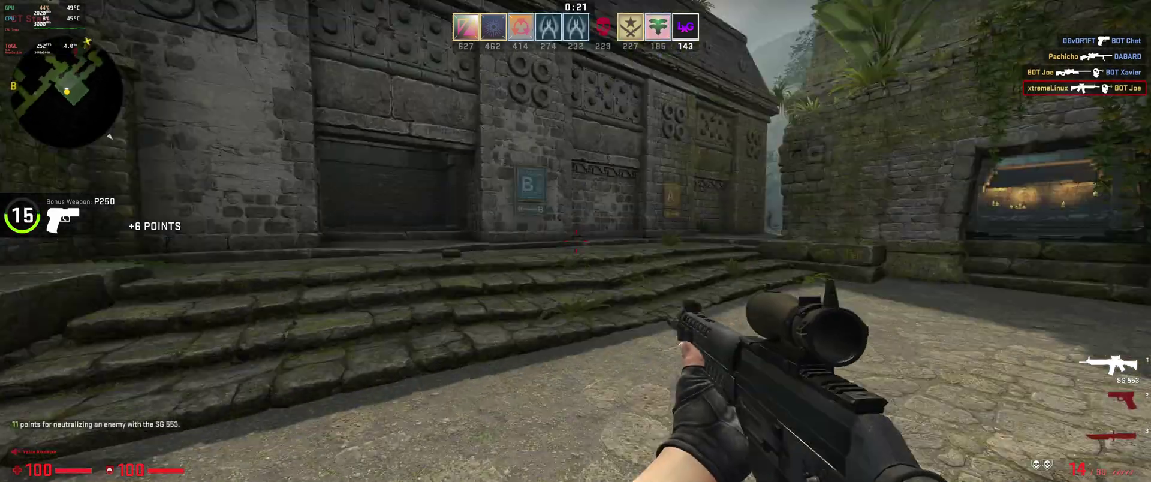
key("r")
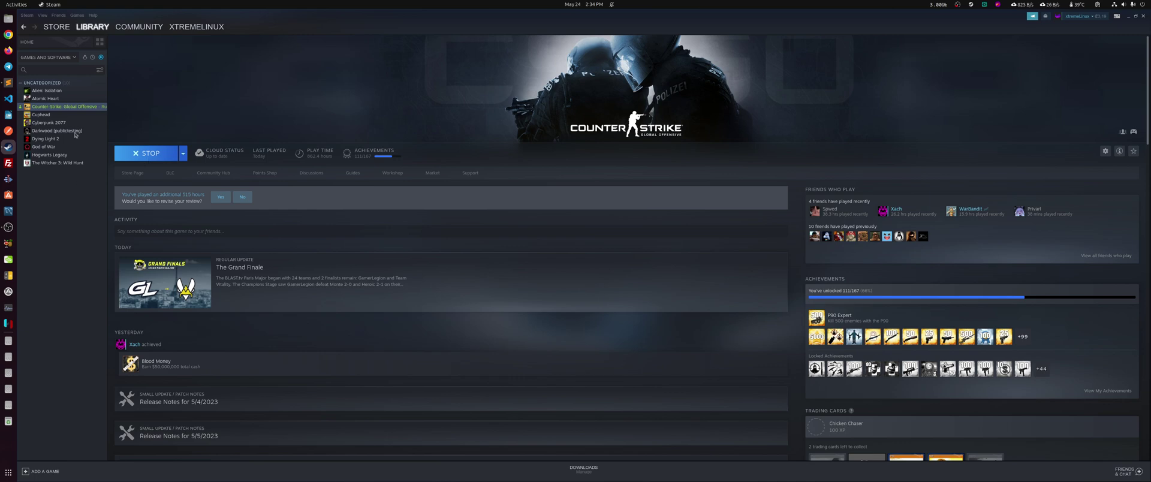
Stop the running game from Steam and dismiss the Exit Game confirmation.
key("super")
key("super")
left_click(149, 152)
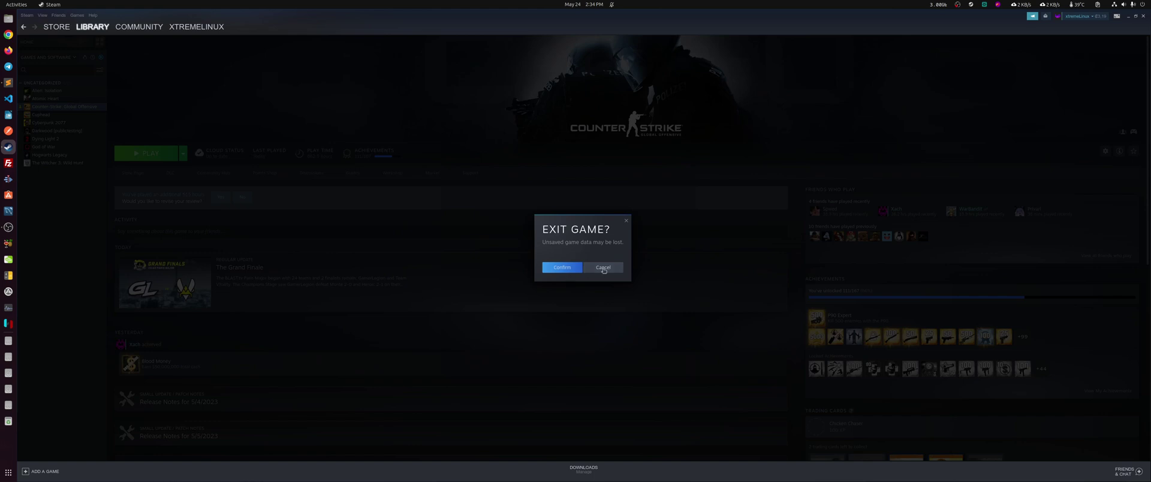
left_click(603, 268)
Open Counter-Strike: Global Offensive's Properties and start editing the Launch Options field.
right_click(63, 108)
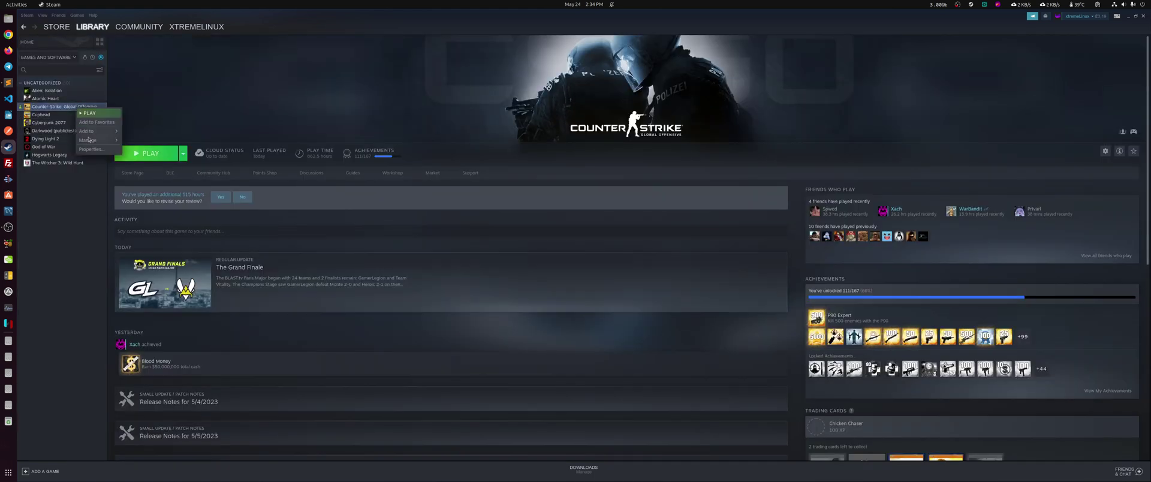
left_click(91, 148)
left_click(622, 294)
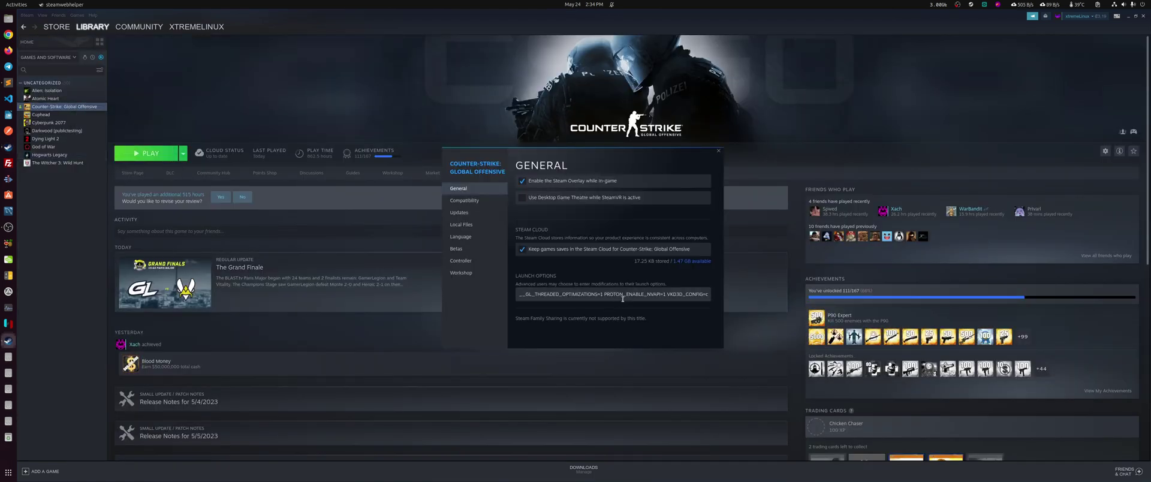
Edit the launch options to append -vulkan after %command%.
key("End")
key("Home")
key("shift+Right")
key("shift+Right")
key("shift+Right")
key("shift+Right")
key("shift+Right")
key("shift+Right")
key("shift+Right")
key("shift+Right")
key("shift+Right")
key("shift+Right")
key("shift+Right")
key("shift+Right")
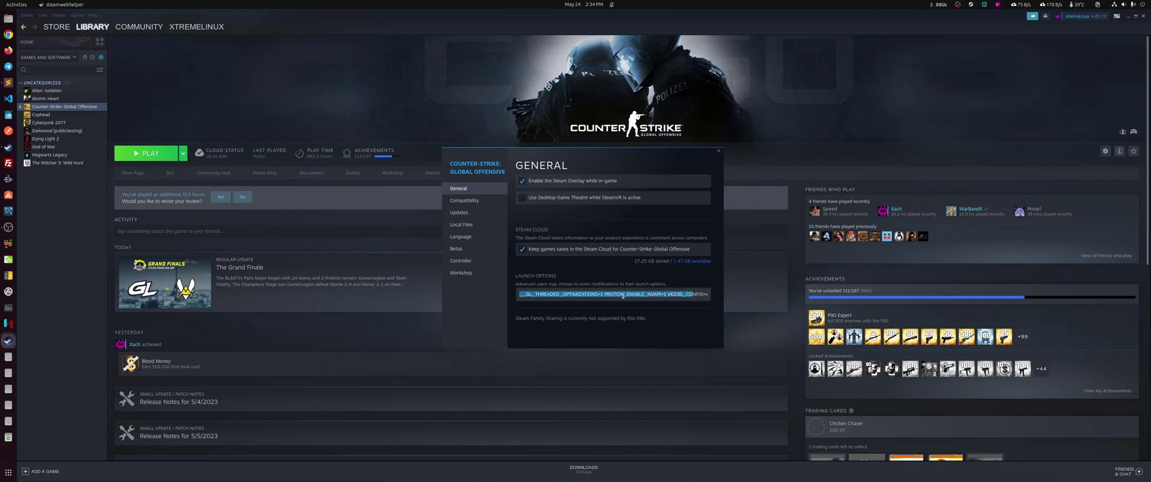
key("shift+Right")
key("shift+Right")
key("shift+Right")
key("shift+Right")
key("shift+Right")
key("shift+Right")
key("shift+Right")
key("shift+Right")
key("shift+Right")
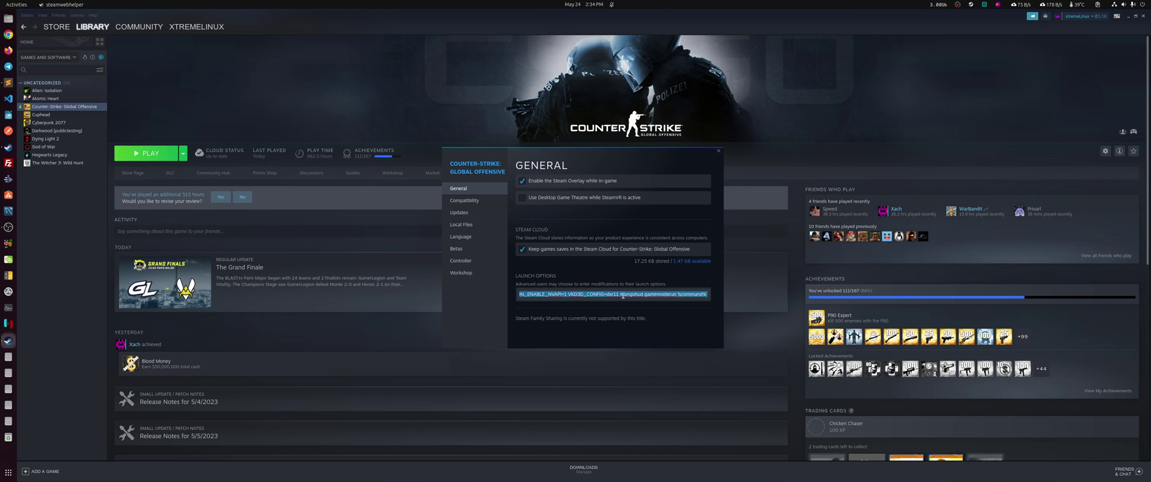
key("End")
key("BackSpace")
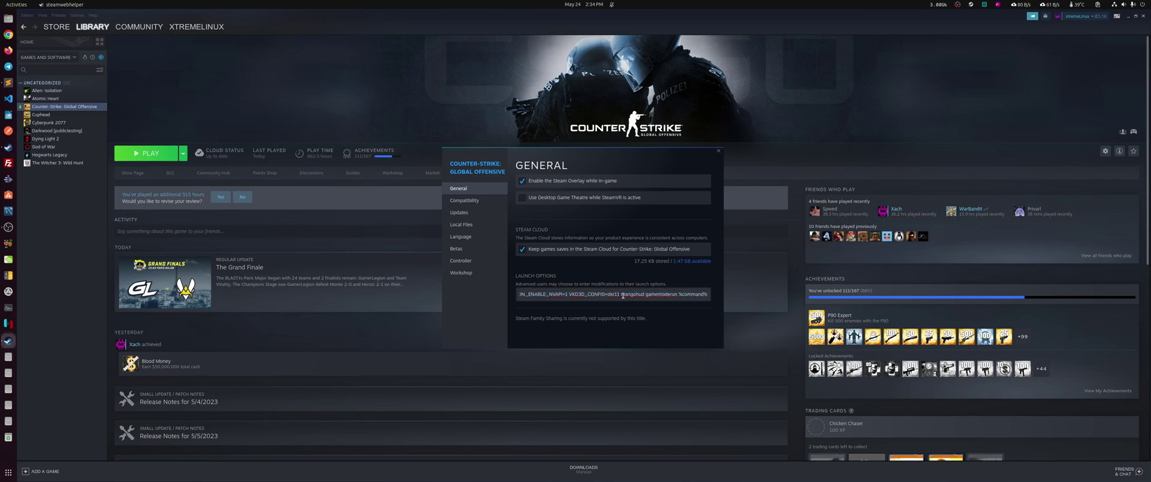
type("-vul")
type("kan")
Confirm the new launch options, close Properties and relaunch the game.
key("Return")
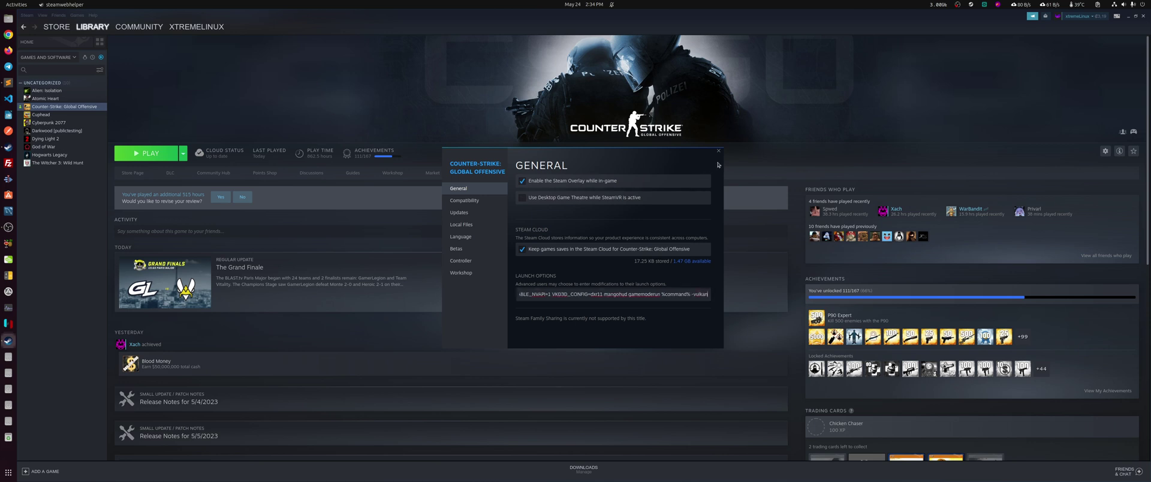
left_click(719, 153)
left_click(148, 154)
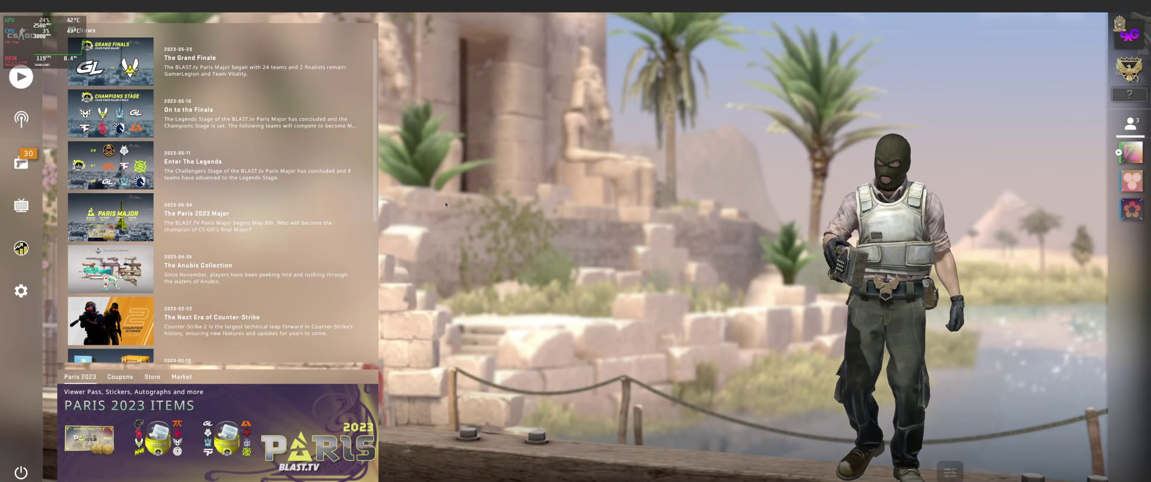
Dismiss the Enter The Legends news page and Steam overlay, then open the Play screen.
left_click(351, 155)
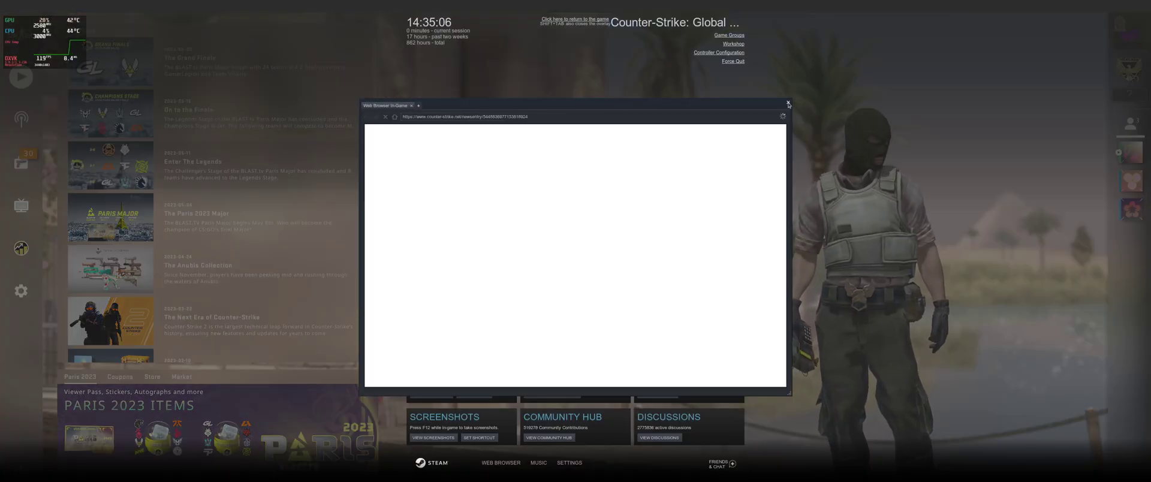
left_click(789, 104)
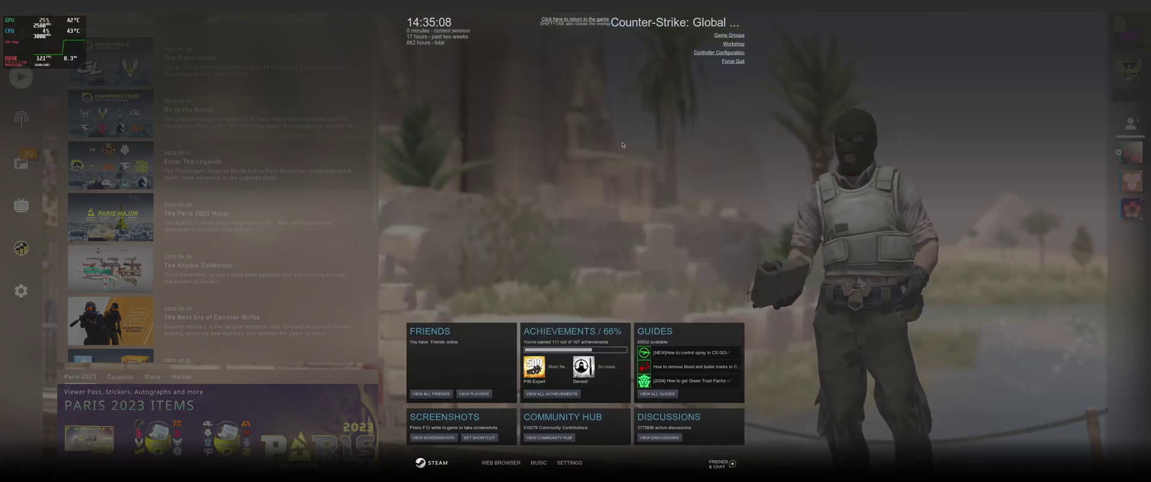
key("shift+Tab")
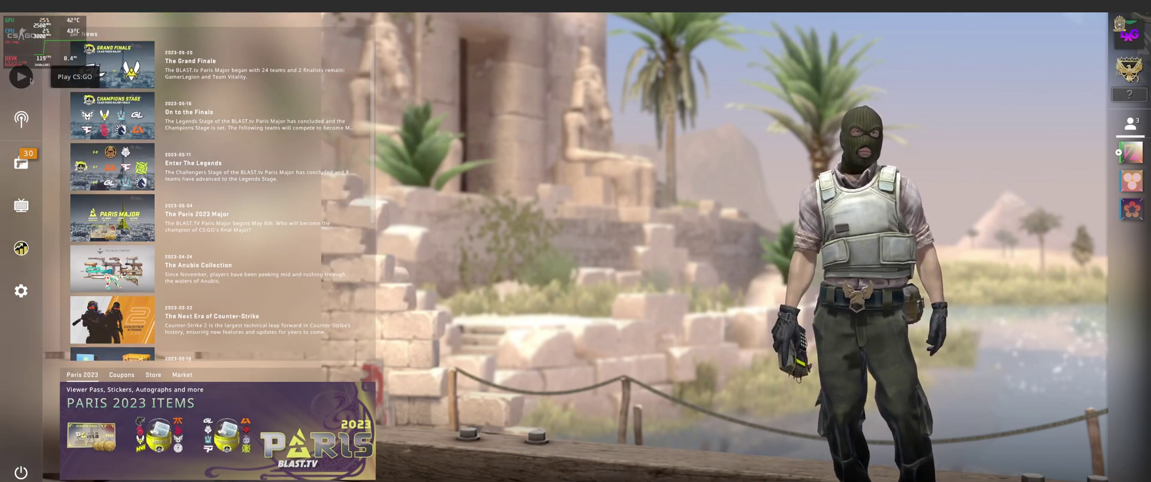
left_click(22, 76)
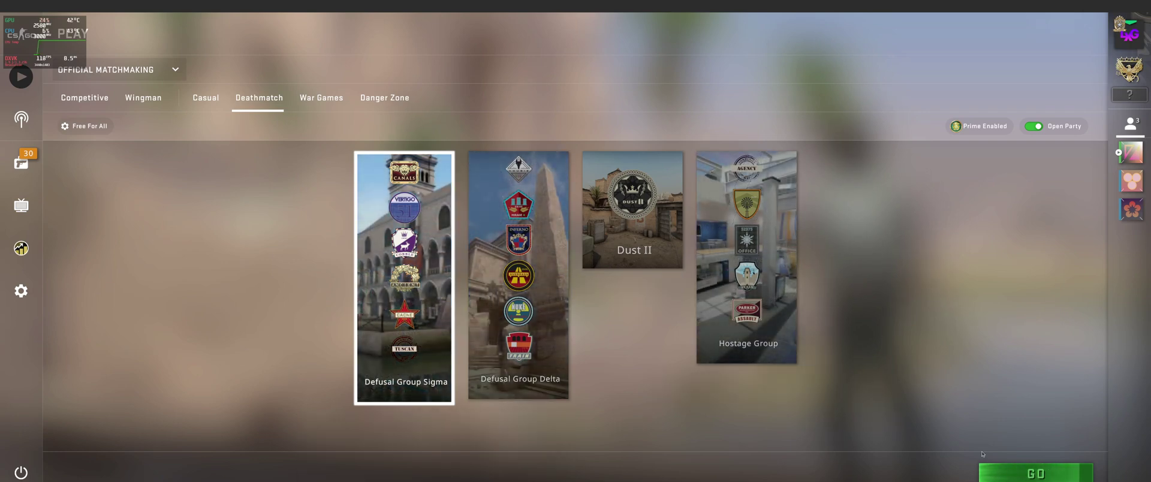
Select the Defusal Group Delta map group and start matchmaking.
left_click(518, 270)
left_click(1035, 473)
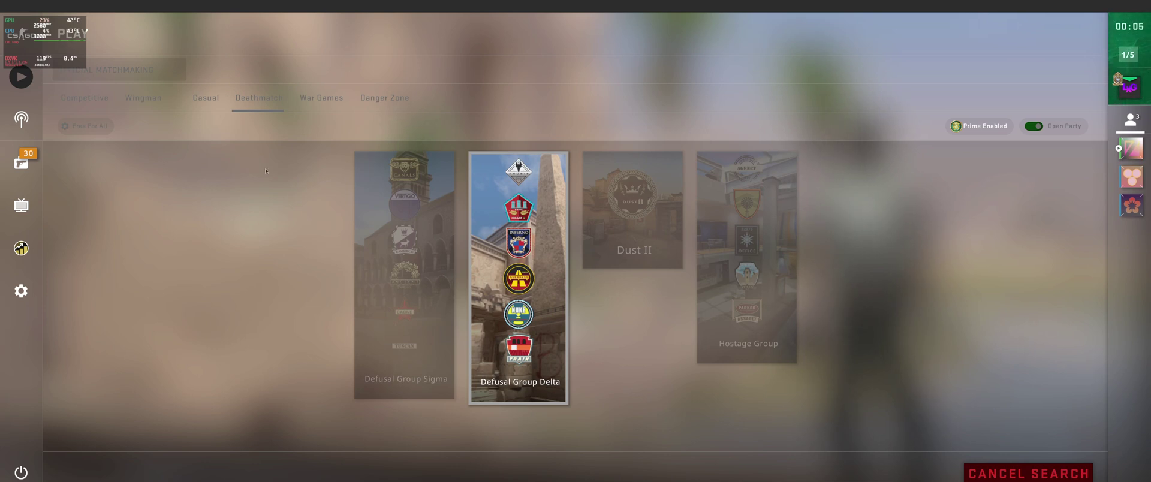
Set fps_max to 0 in the console, query its value to confirm, and close it.
key("grave")
type("fp")
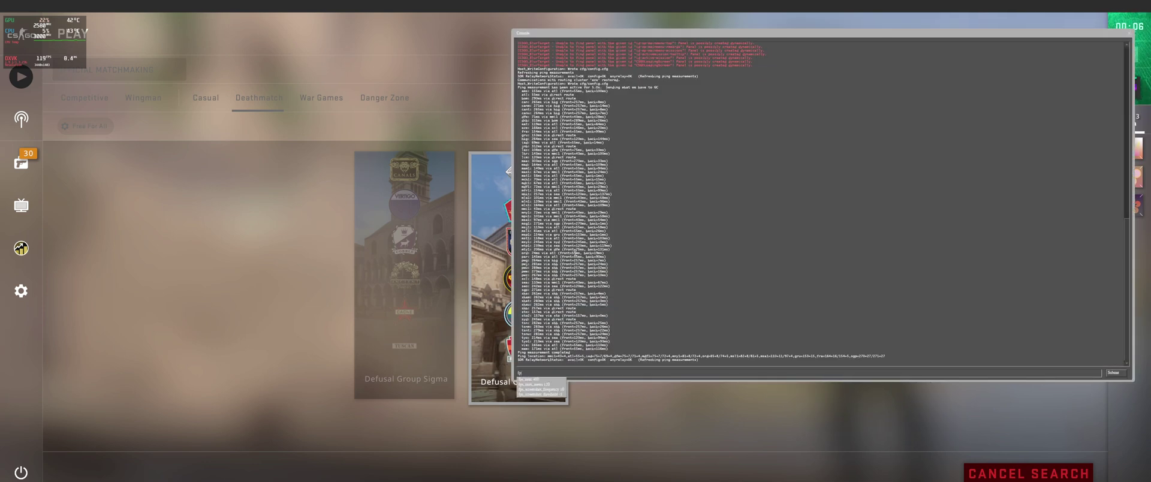
type("s_max 0")
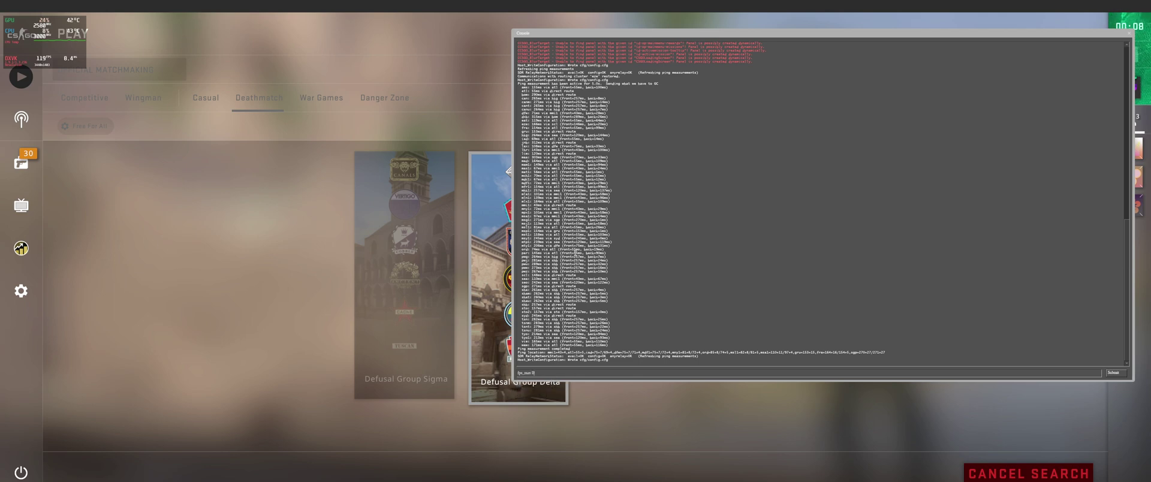
key("Return")
type("fps_max")
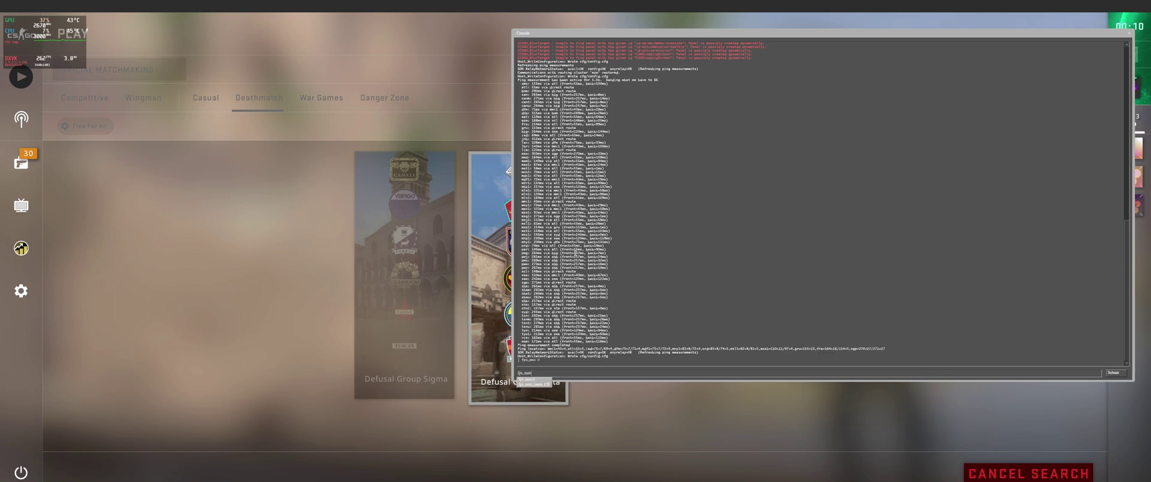
key("Return")
key("grave")
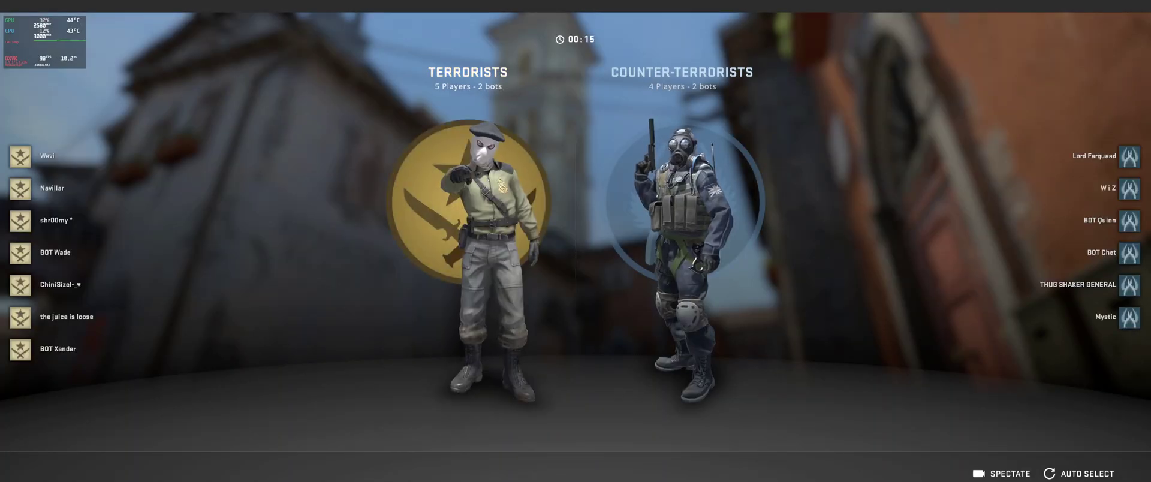
Pick the Terrorists side on the Inferno team selection screen.
left_click(486, 252)
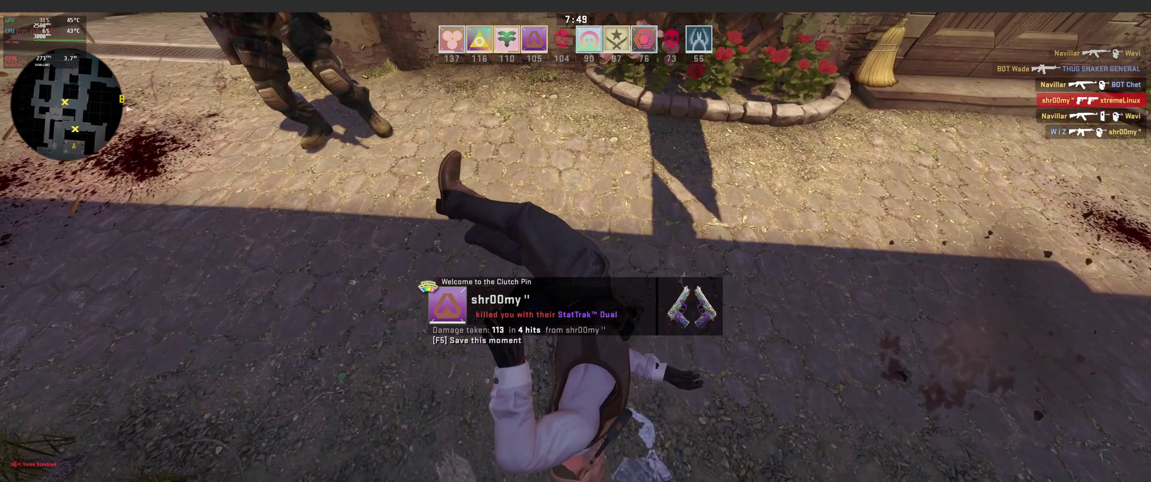
Buy an SG 553 rifle (B, 4, 2) and walk through the doorway onto the balcony.
key("b")
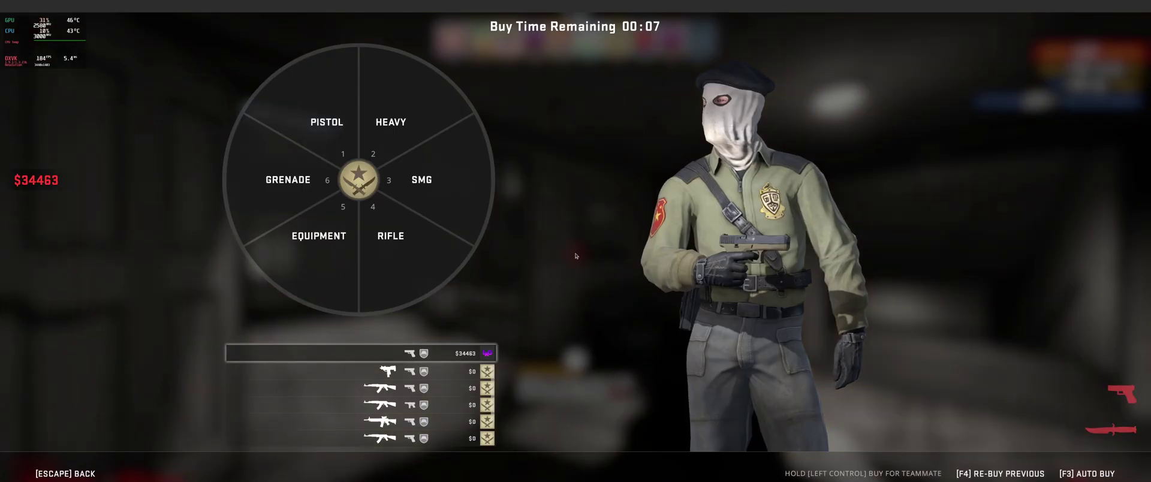
key("4")
key("2")
key("w")
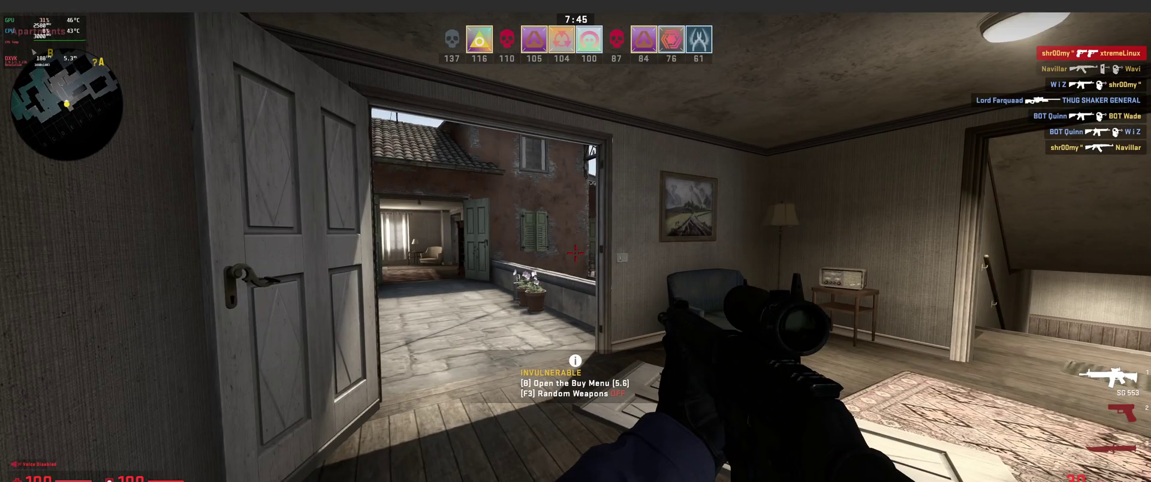
key("w")
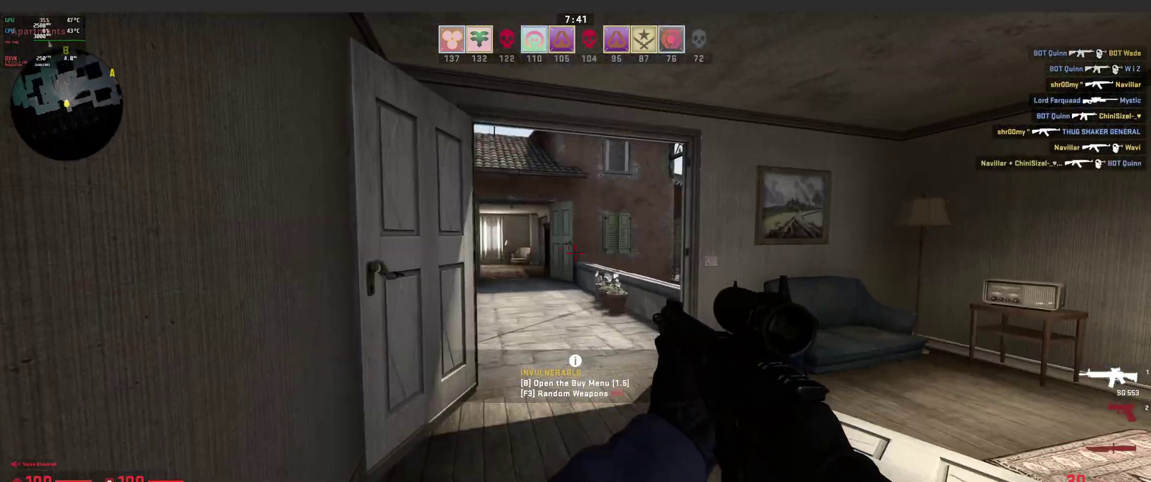
key("w")
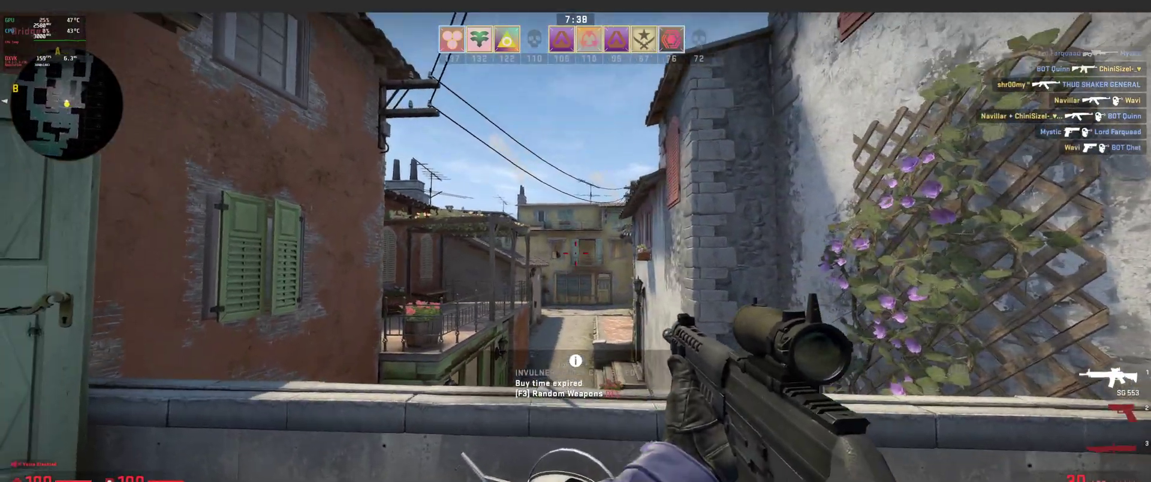
Scope the building window from the balcony, then head down the stairs and along the corridor.
right_click(576, 241)
key("a")
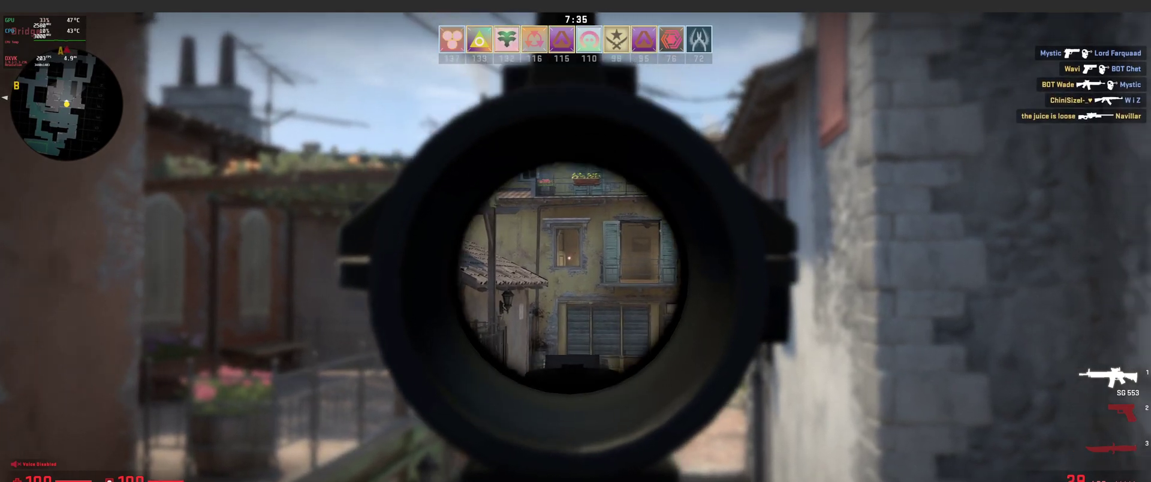
right_click(576, 241)
key("w")
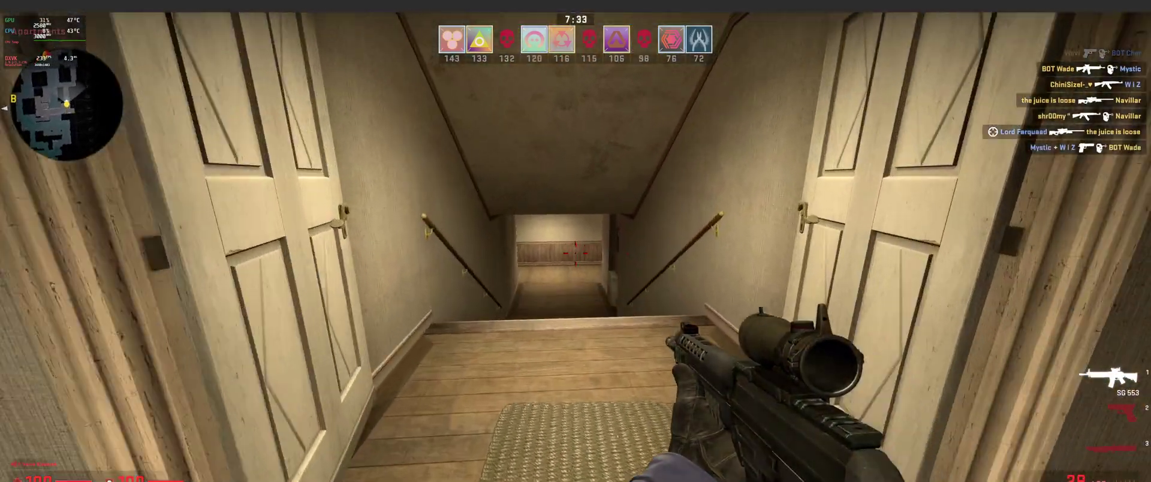
key("w")
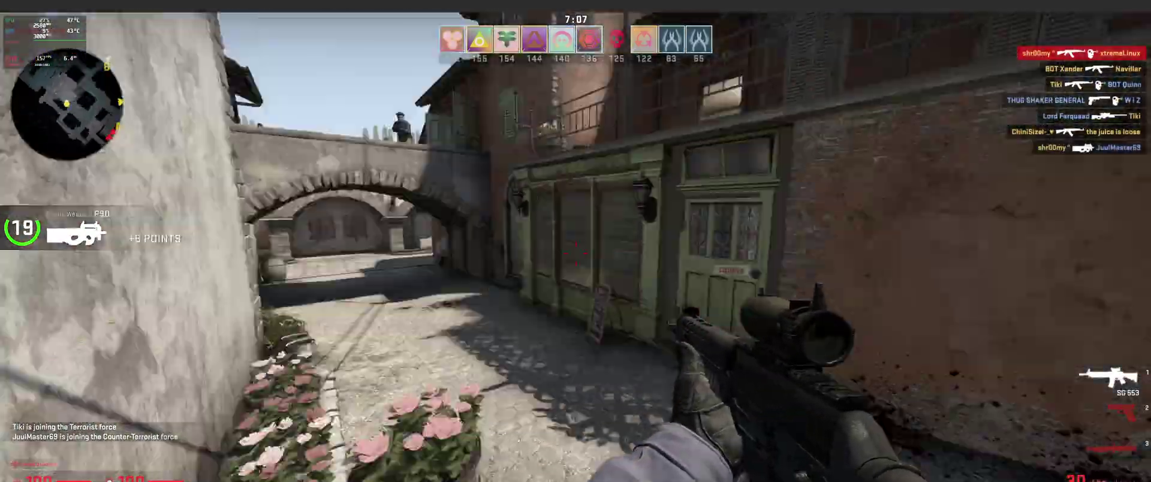
Fire the SG 553 repeatedly, scoped and unscoped, at the enemies behind the wall.
right_click(576, 254)
left_click(575, 254)
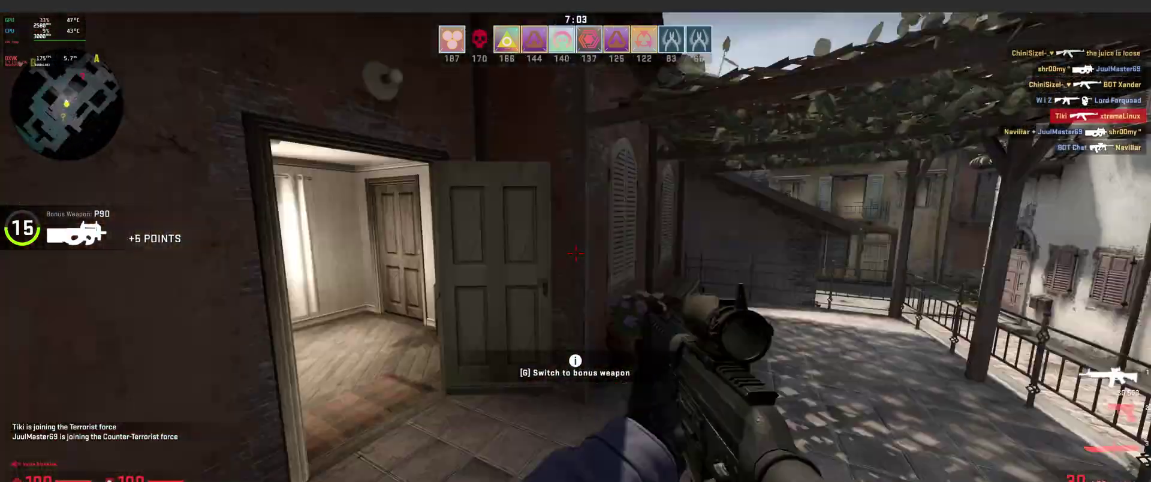
left_click(575, 253)
right_click(575, 253)
left_click(576, 254)
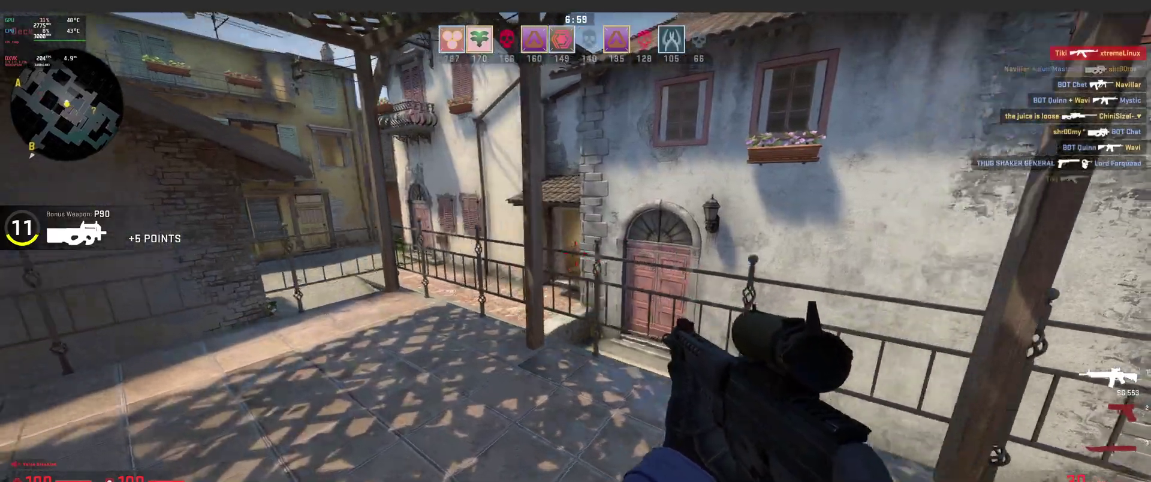
left_click(575, 254)
left_click(576, 253)
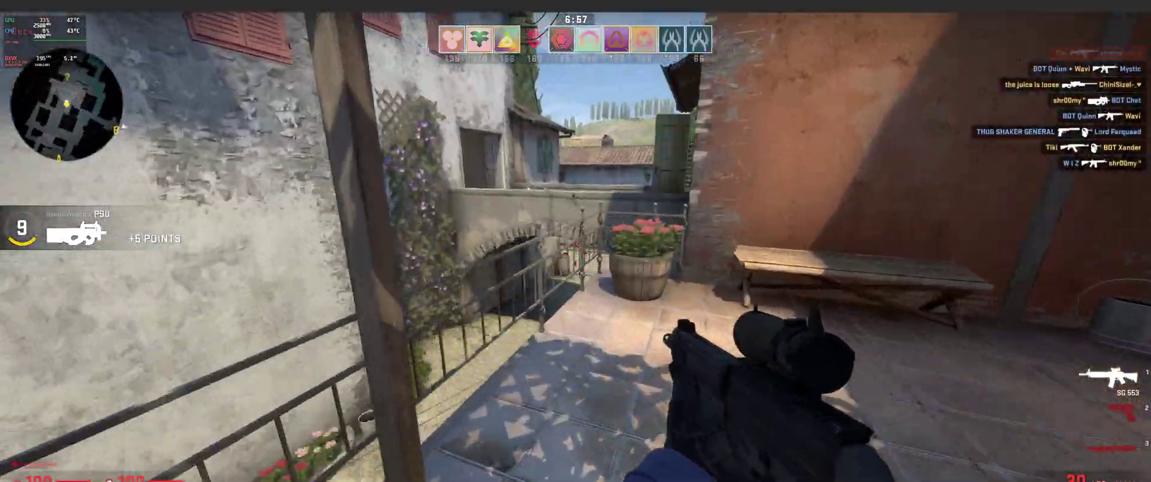
left_click(575, 253)
left_click(575, 254)
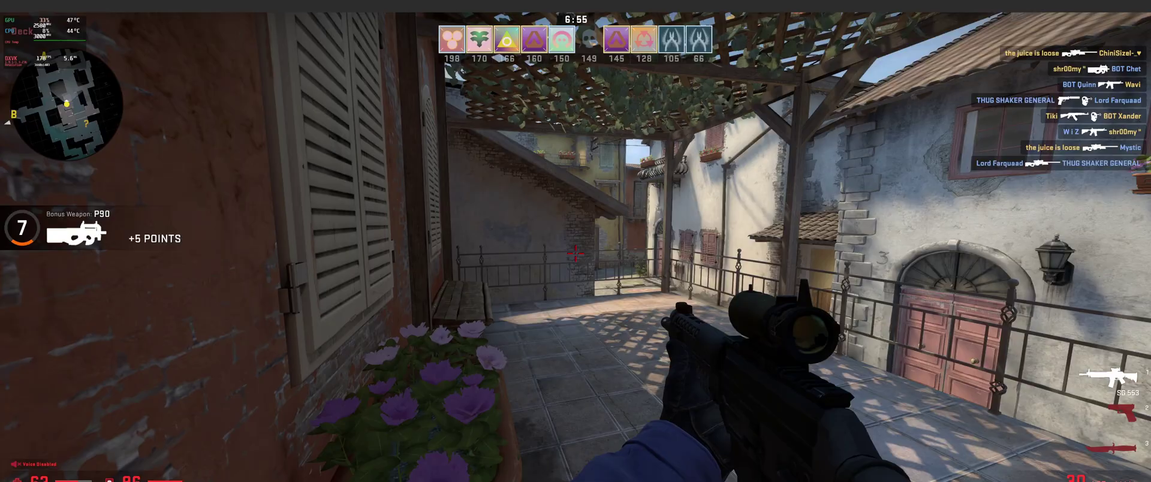
right_click(576, 254)
left_click(576, 253)
left_click(576, 255)
left_click(576, 253)
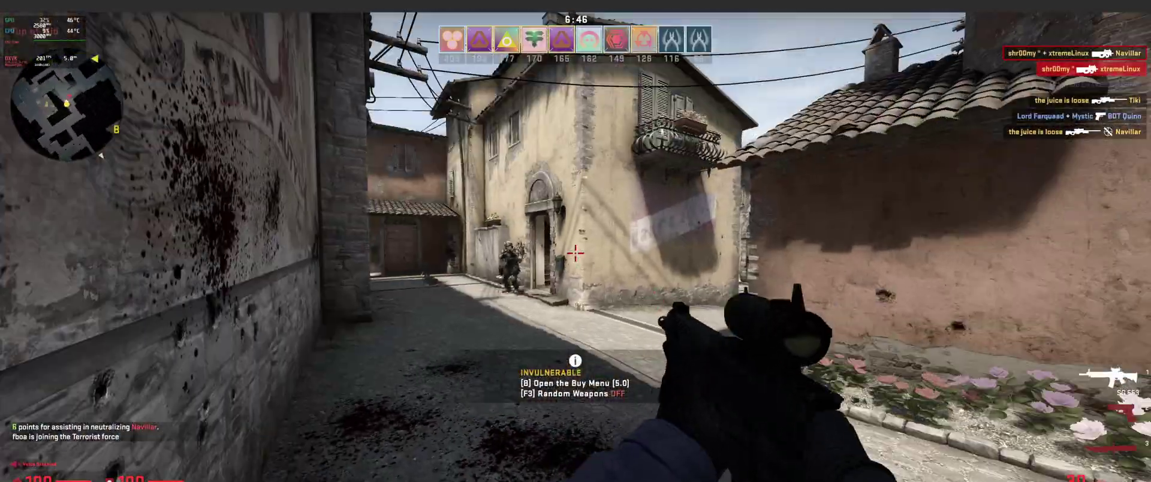
Shoot enemies through the scope, around the corner, by the door and down the street.
right_click(576, 255)
left_click(575, 255)
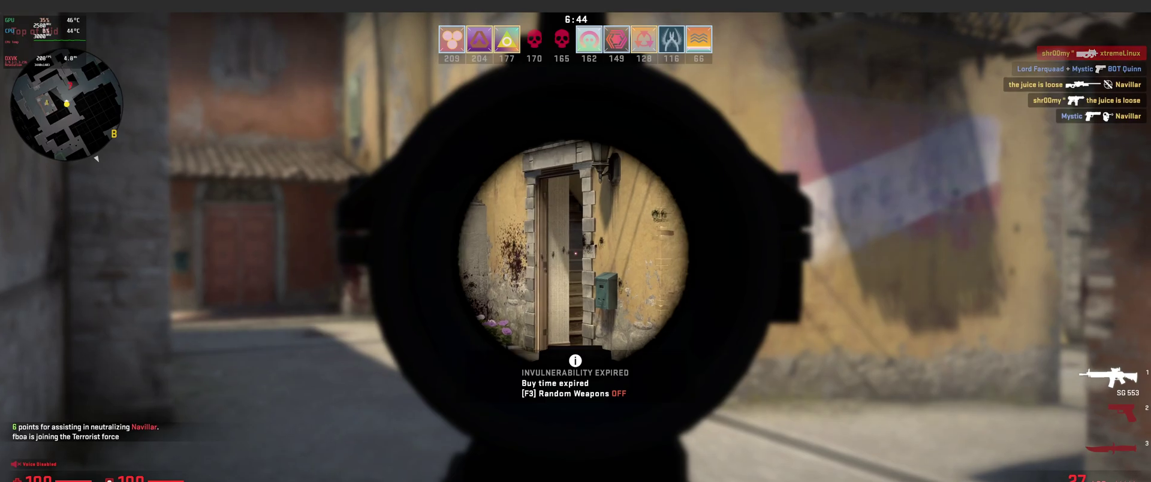
right_click(575, 255)
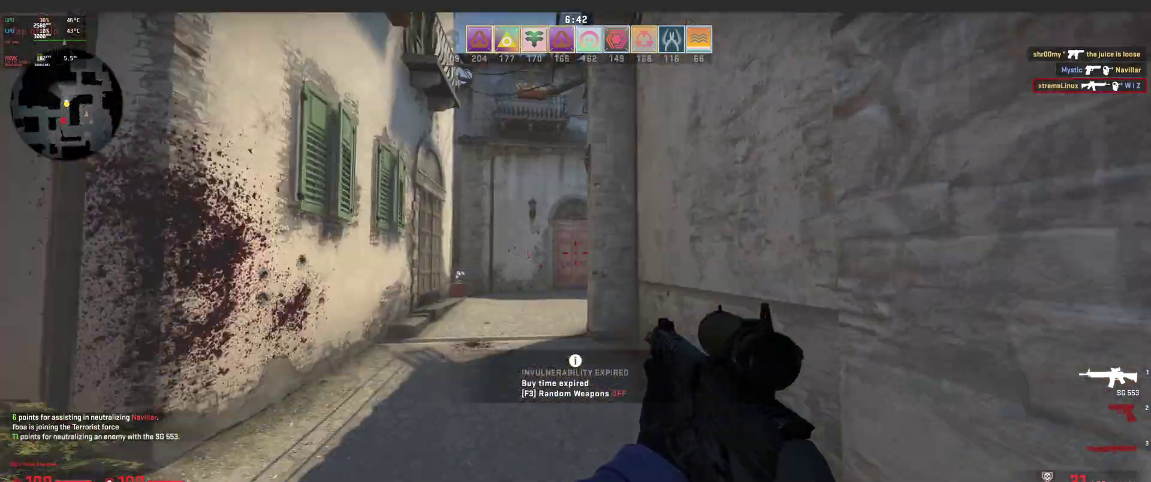
left_click(576, 255)
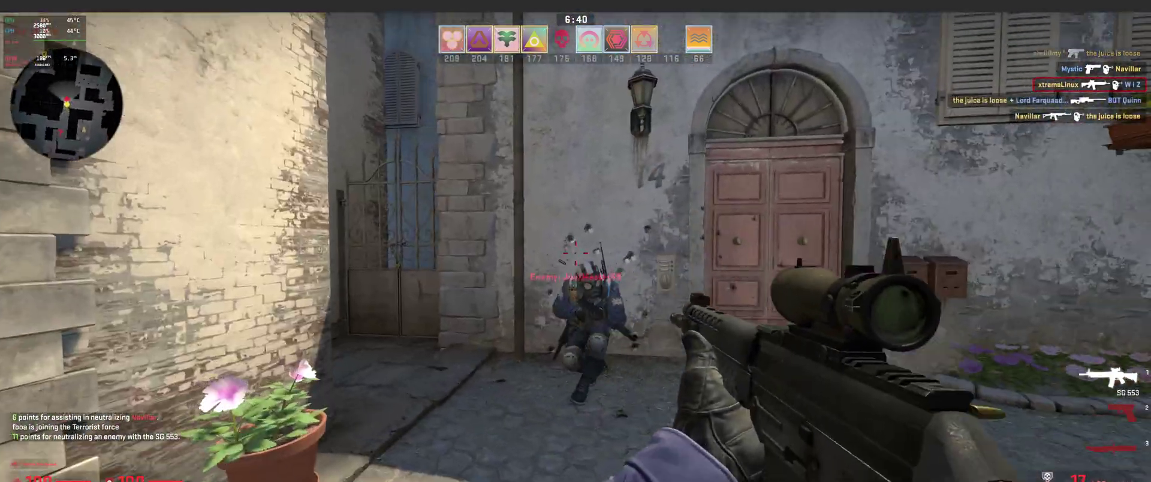
left_click(575, 254)
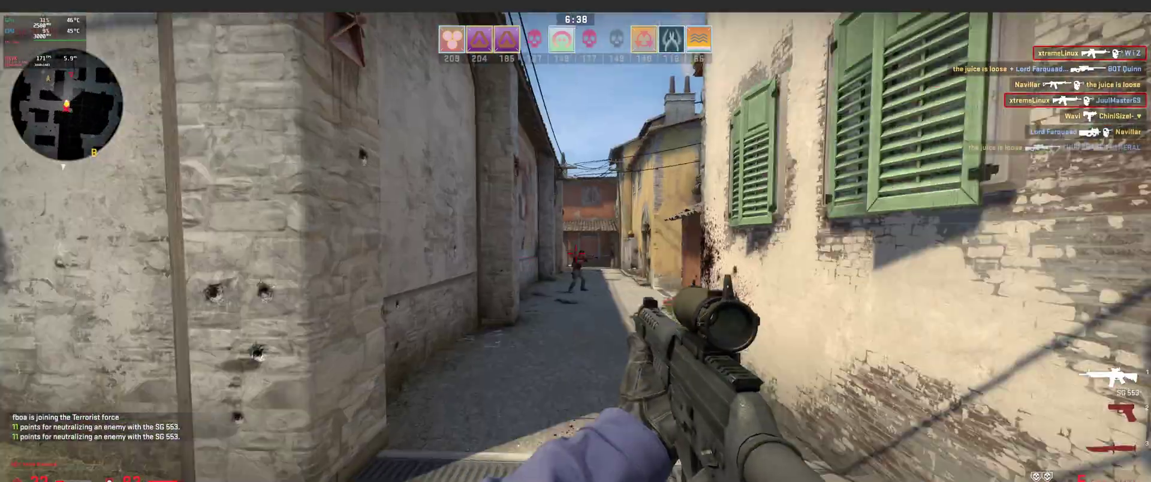
right_click(575, 255)
left_click(576, 254)
right_click(575, 255)
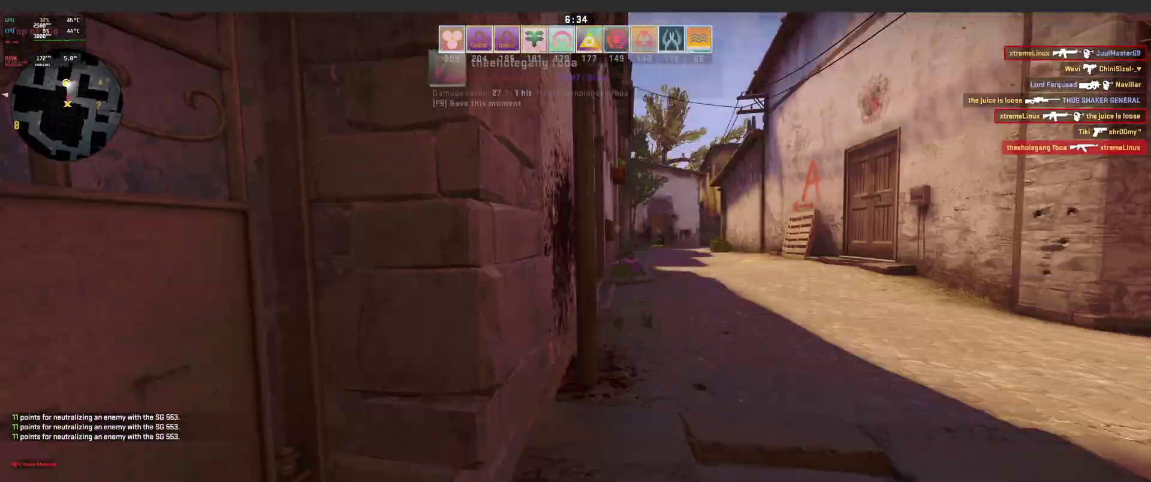
Advance through the doorway and room, killing the enemy in the doorway and the one by the gate.
key("w")
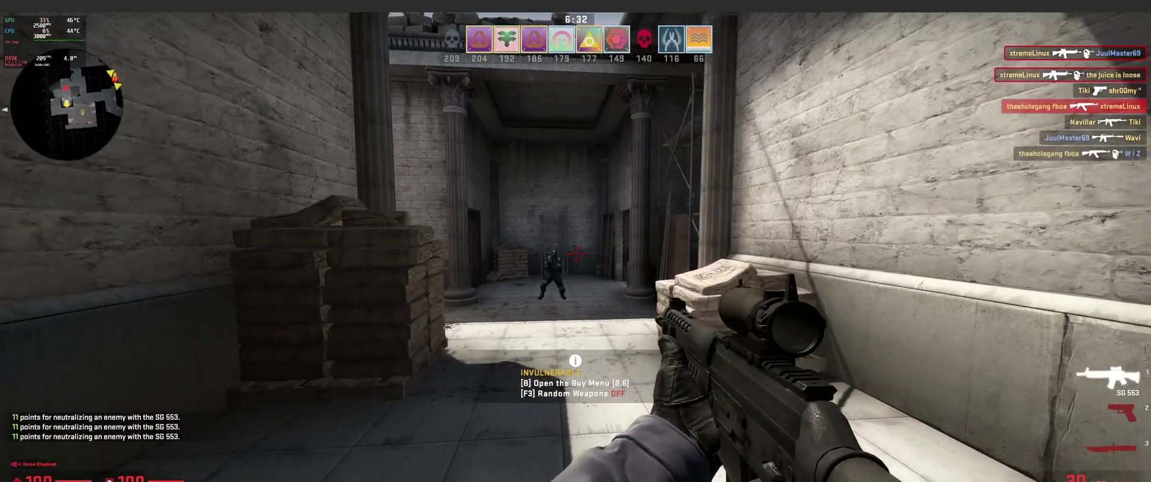
right_click(575, 255)
right_click(575, 254)
left_click(576, 254)
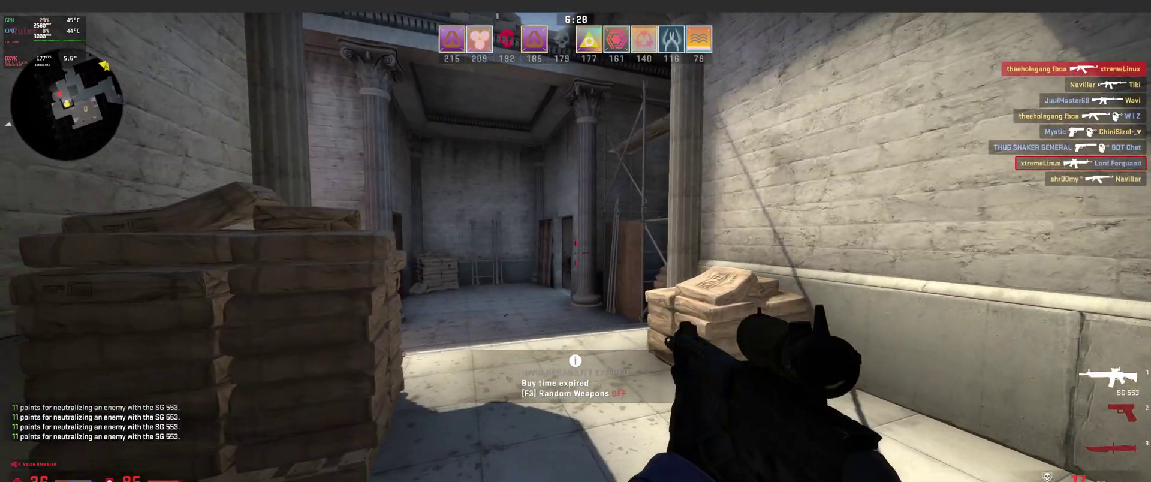
right_click(576, 255)
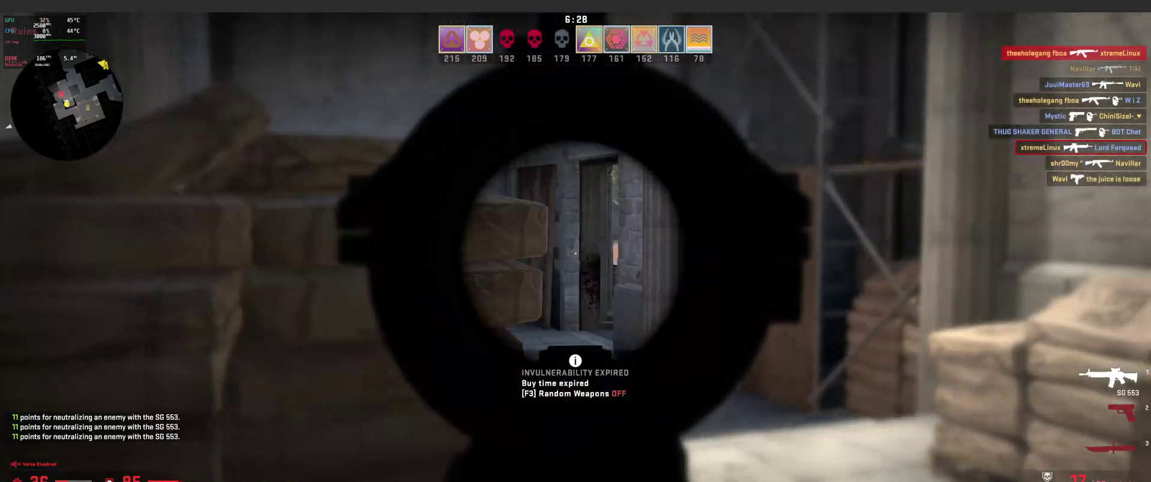
key("w")
key("w")
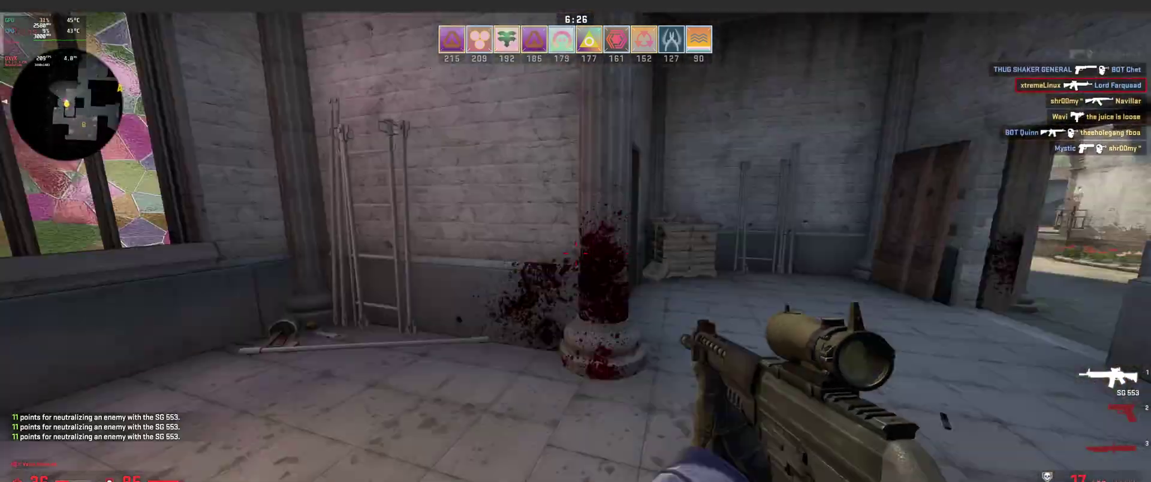
right_click(576, 254)
left_click(575, 255)
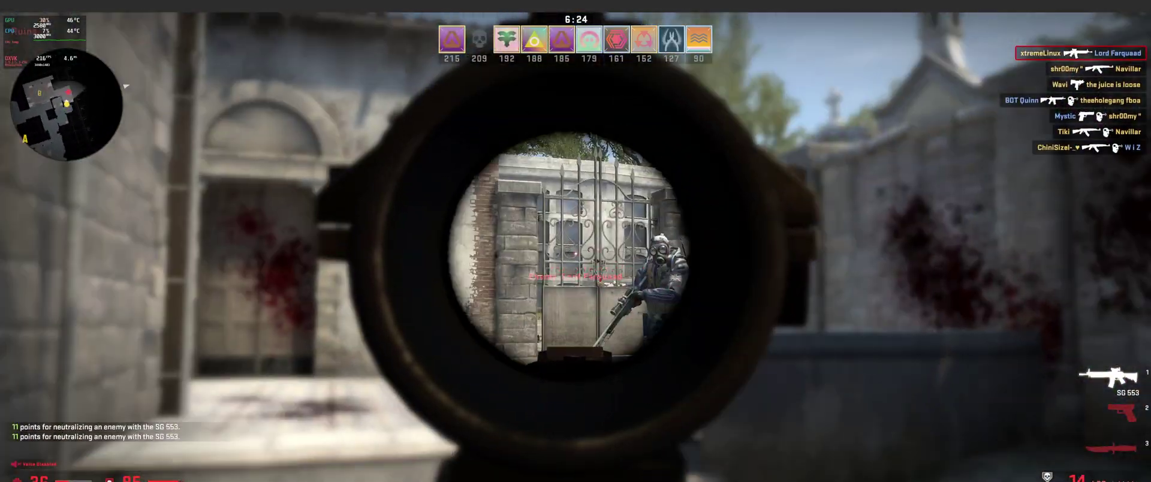
right_click(575, 255)
Cross into the fountain courtyard and shoot the enemy past the fountain.
key("w")
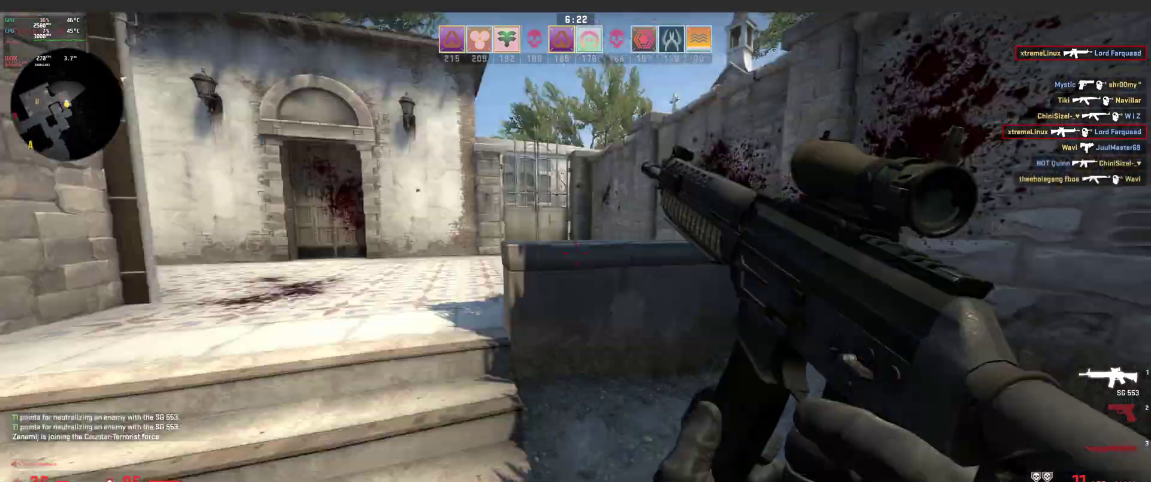
key("w")
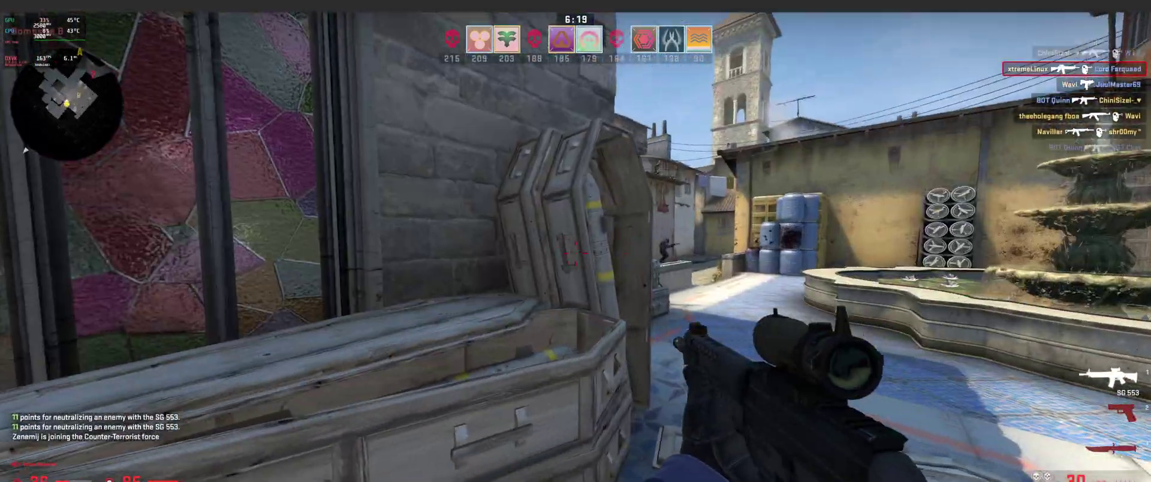
right_click(575, 241)
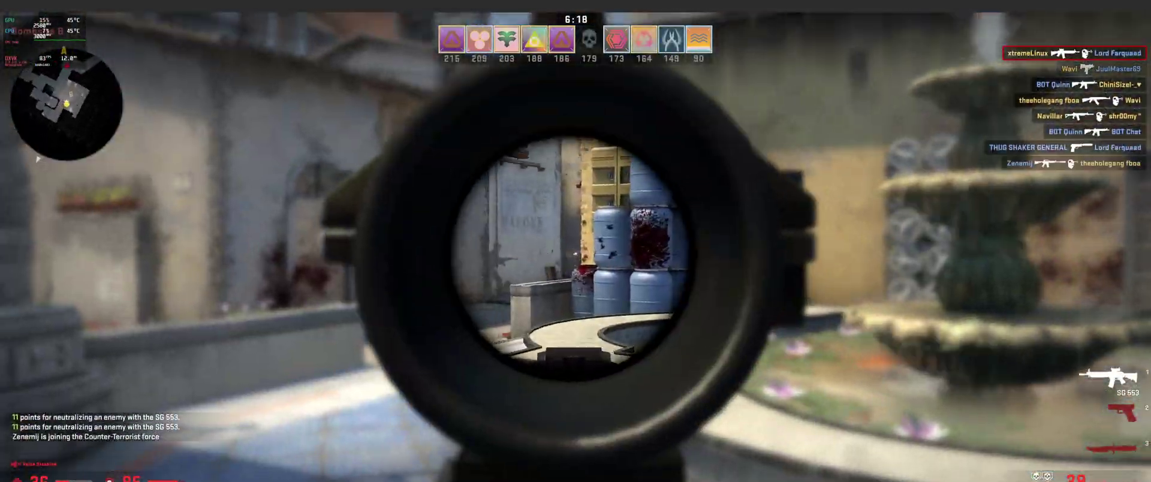
left_click(576, 241)
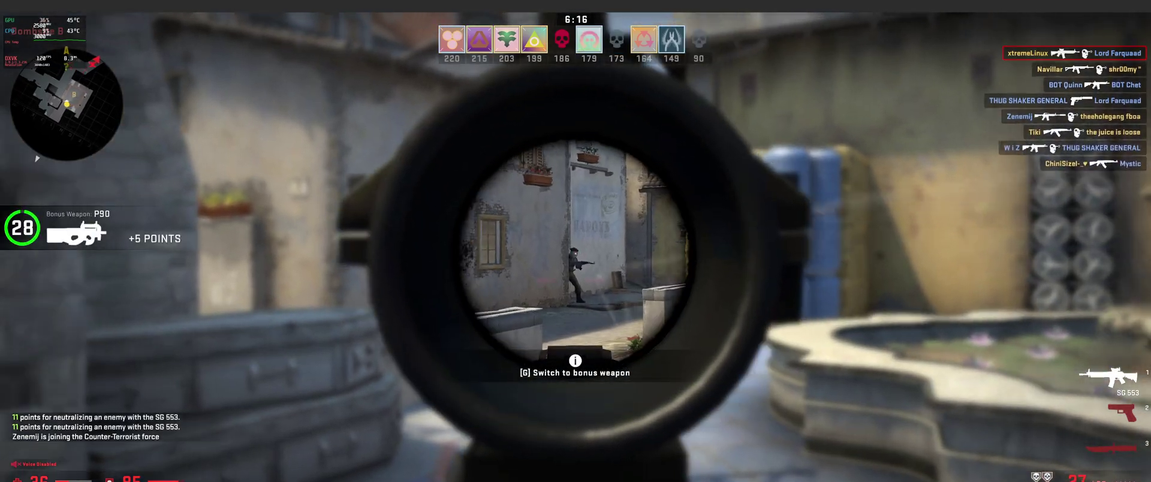
left_click(576, 242)
right_click(576, 241)
Move toward the church, firing at enemies near the church, the blue barrels and the doorway.
key("a")
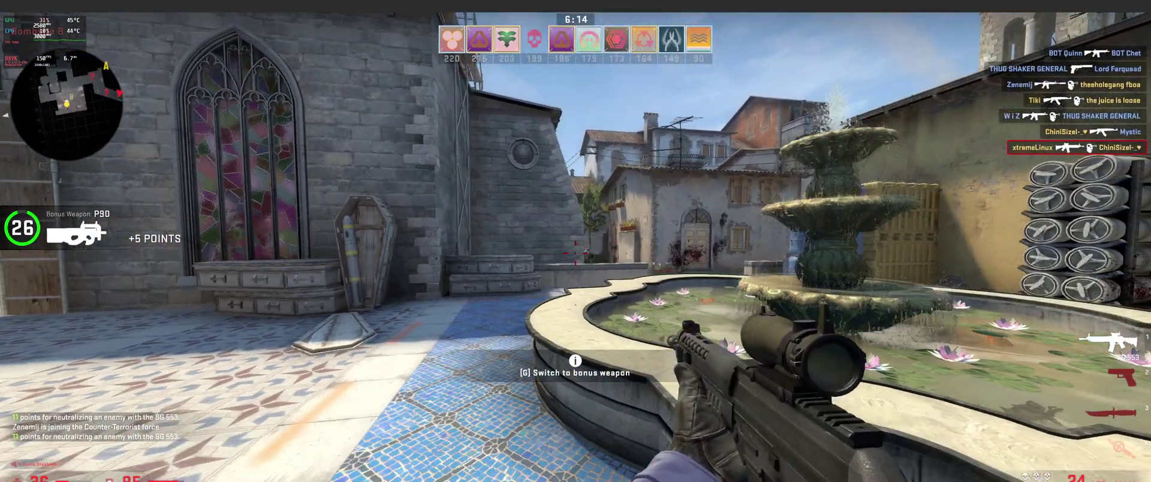
right_click(575, 241)
left_click(575, 241)
right_click(576, 241)
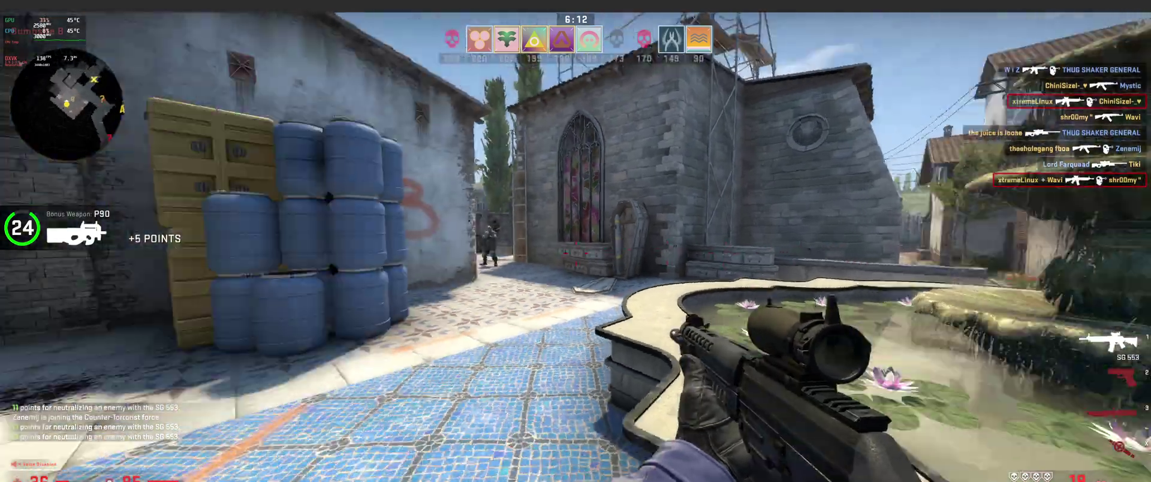
left_click(575, 241)
left_click(576, 241)
right_click(576, 241)
key("w")
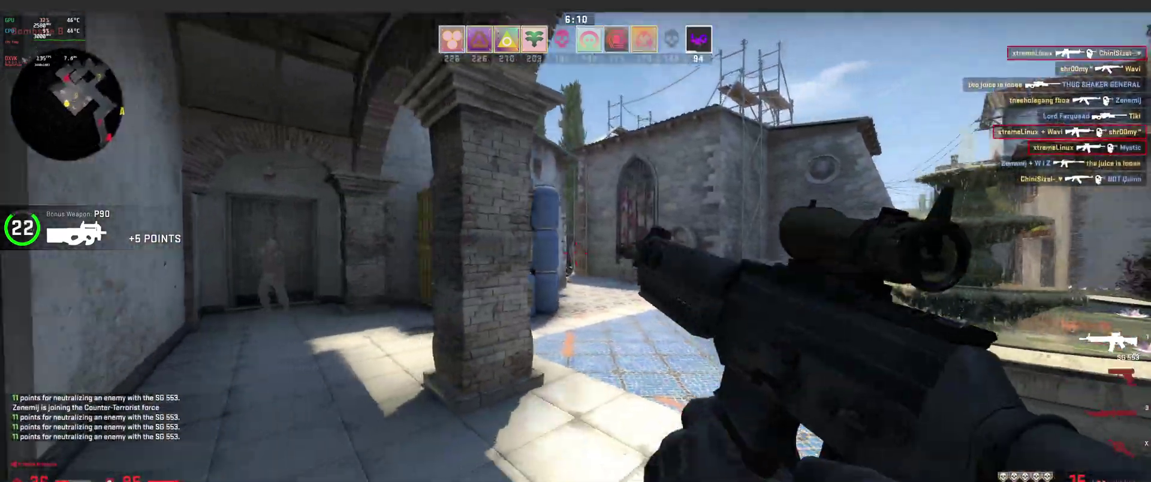
left_click(576, 241)
key("w")
left_click(575, 241)
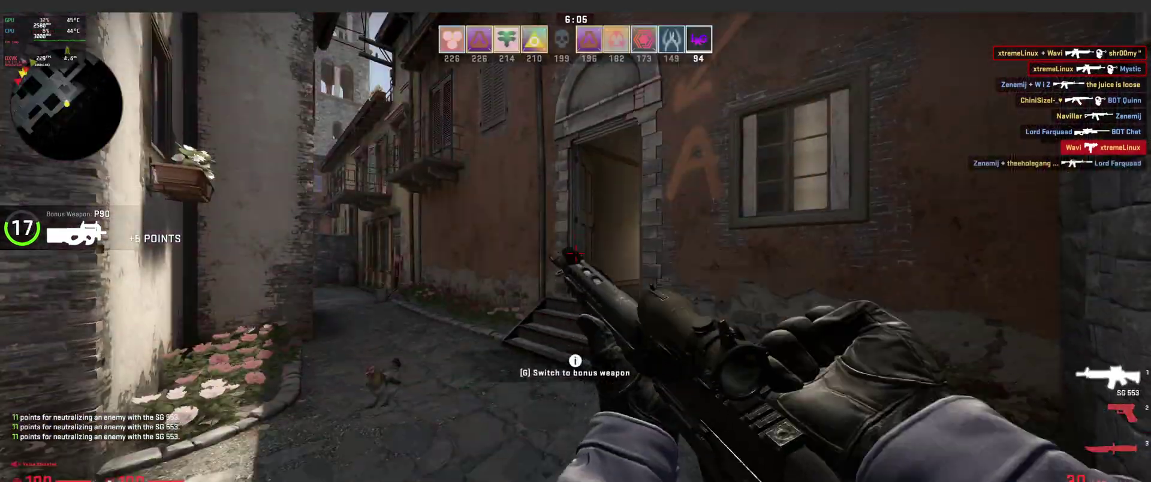
Fight through the alley, the building and the corridor out onto the balcony.
key("w")
left_click(575, 241)
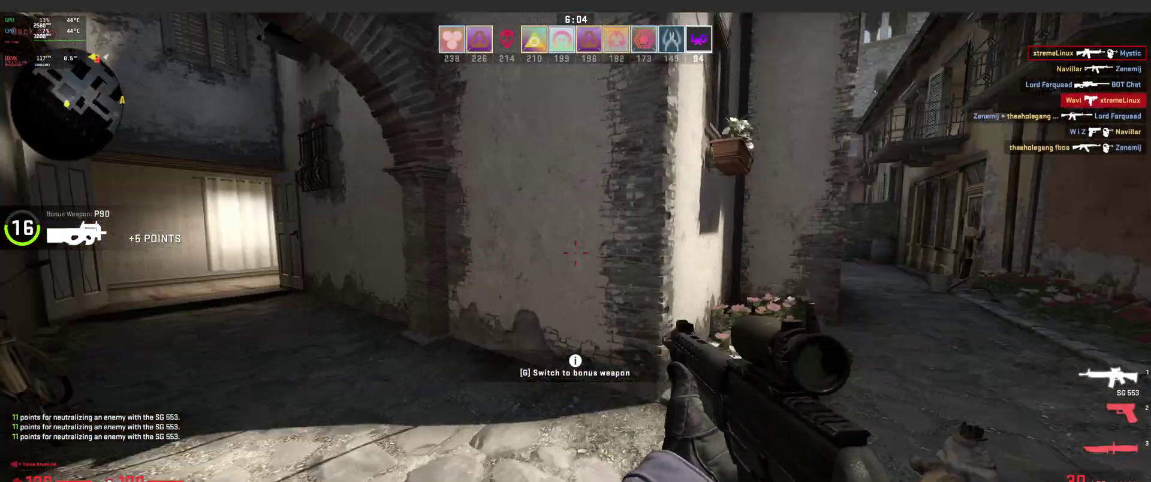
key("w")
left_click(575, 241)
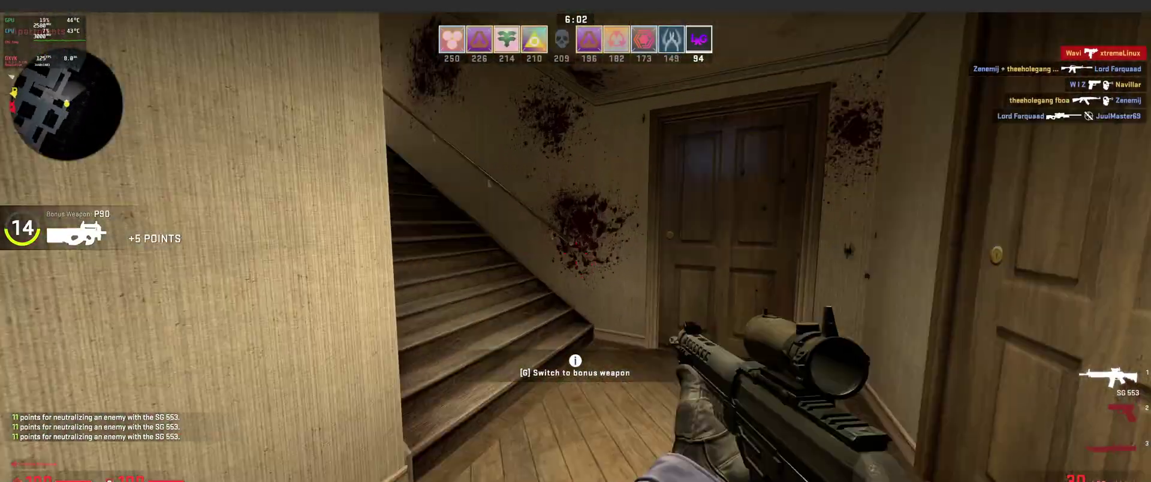
left_click(576, 241)
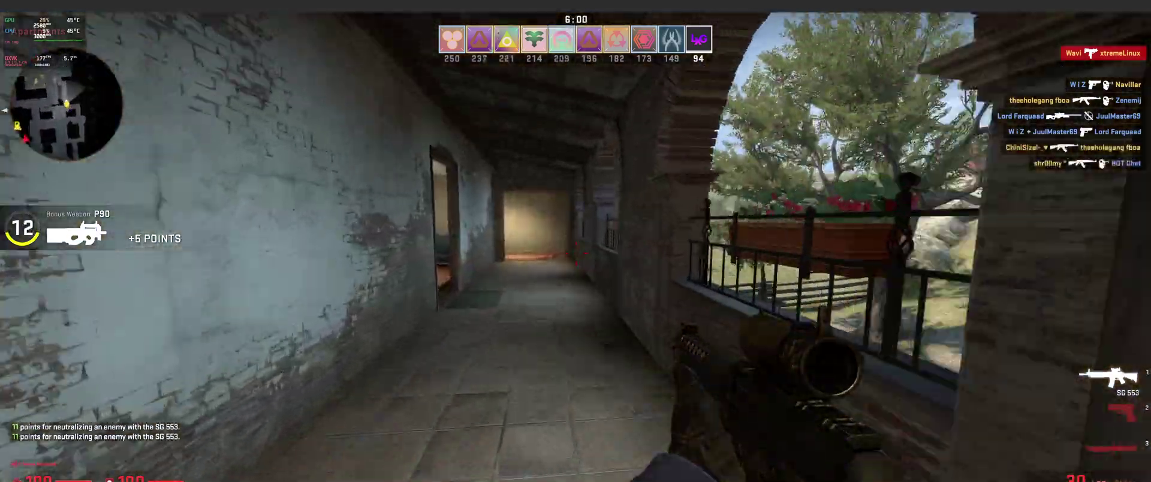
key("w")
left_click(577, 241)
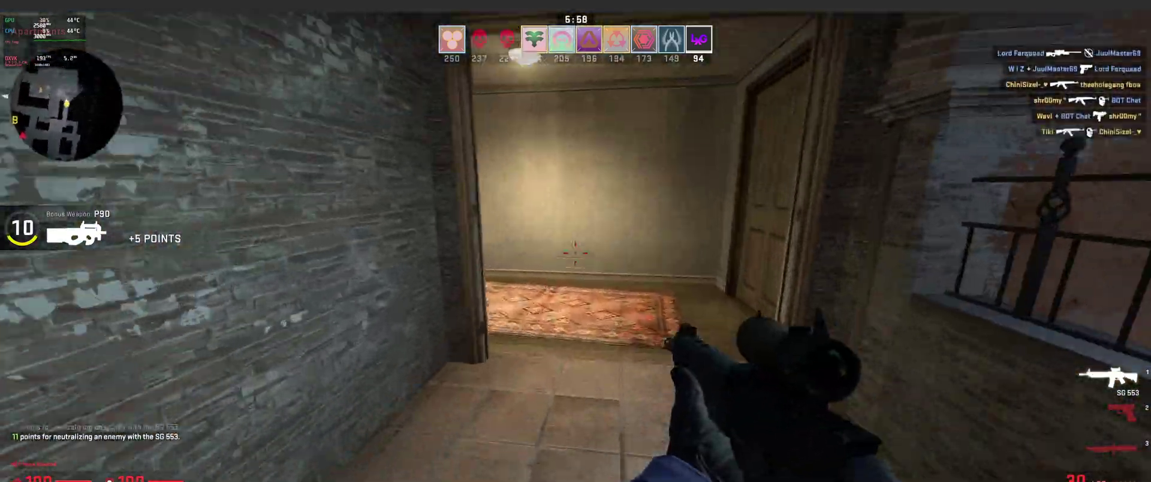
key("w")
left_click(576, 241)
Kill the enemy below the balcony, fire at another, then walk toward the archway after respawning.
right_click(576, 241)
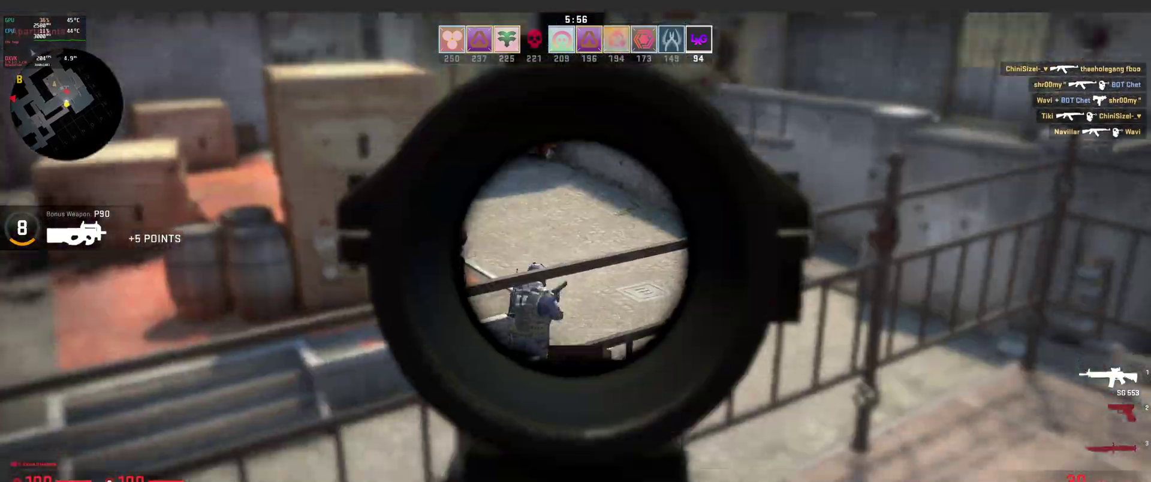
left_click(575, 241)
left_click(575, 241)
right_click(576, 242)
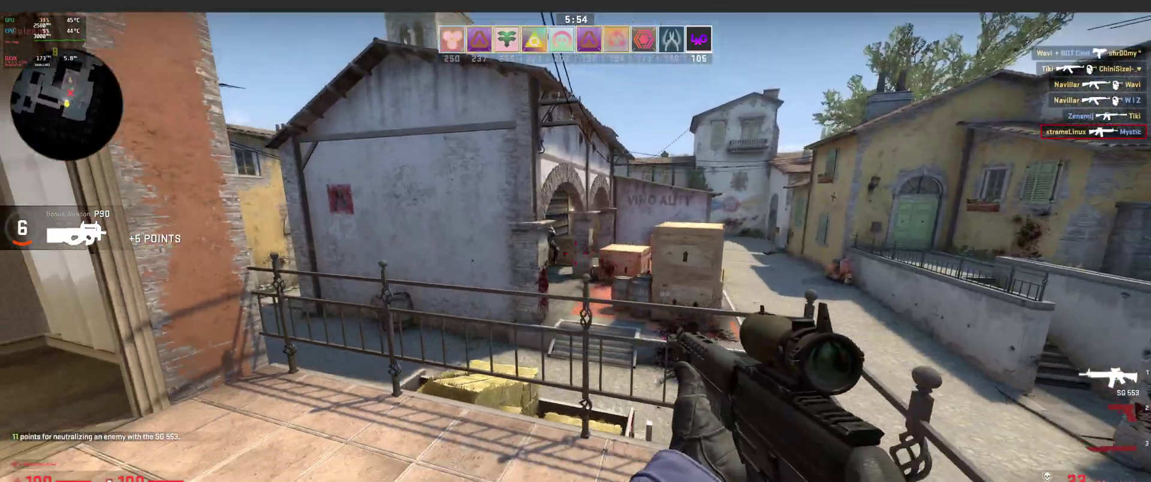
right_click(576, 242)
left_click(575, 241)
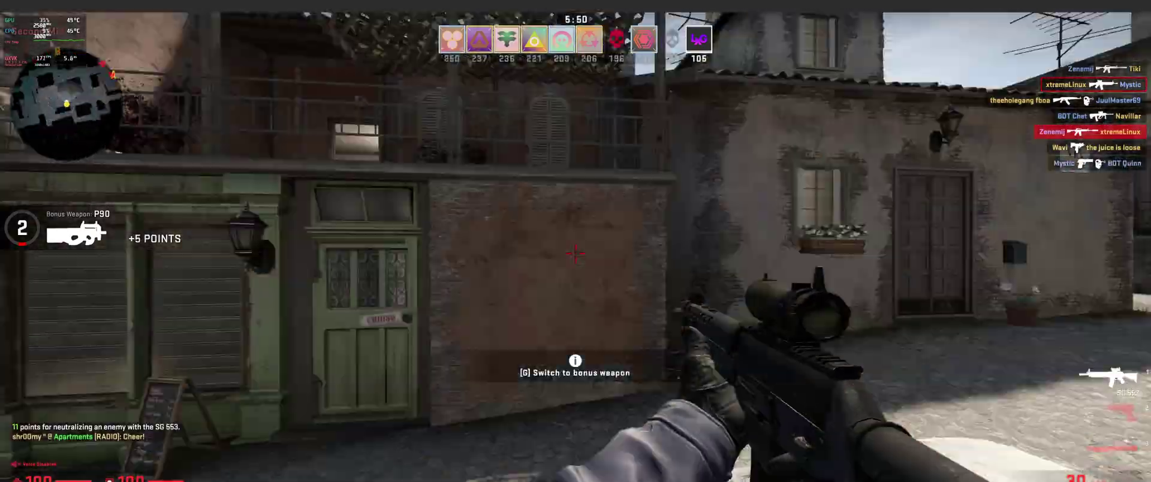
key("w")
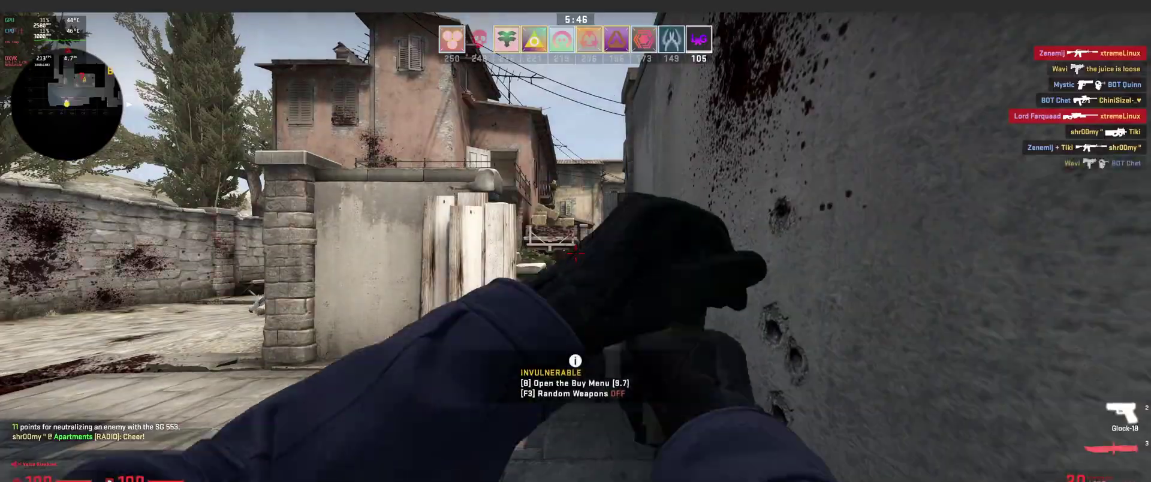
Move past the wooden fence into the street, scoping down it while advancing.
key("w")
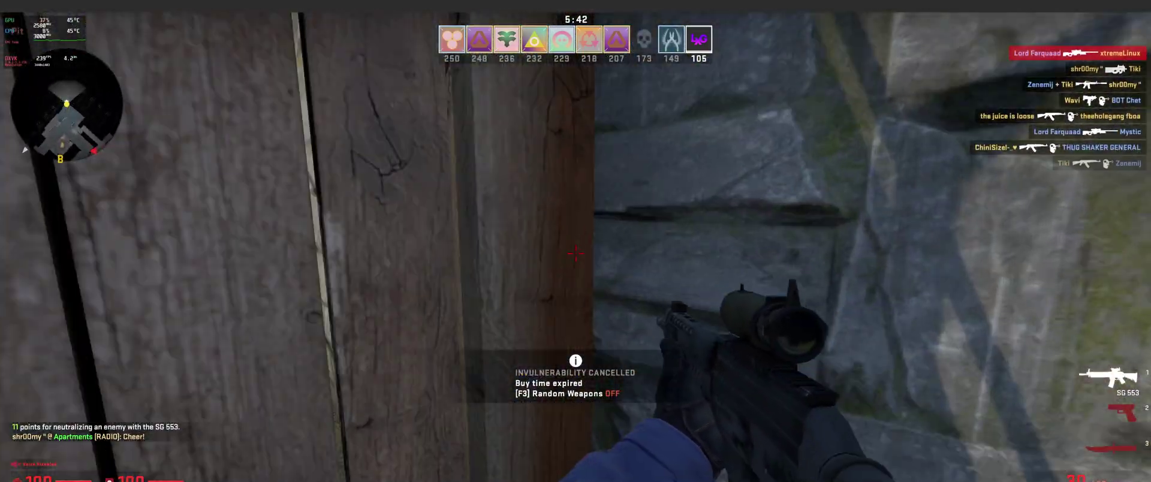
key("w")
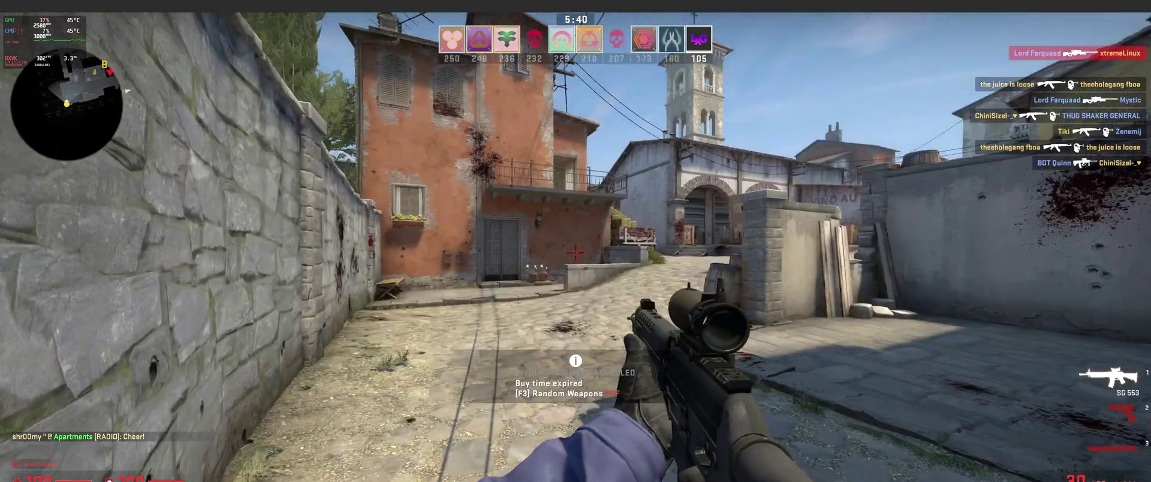
right_click(576, 255)
right_click(576, 255)
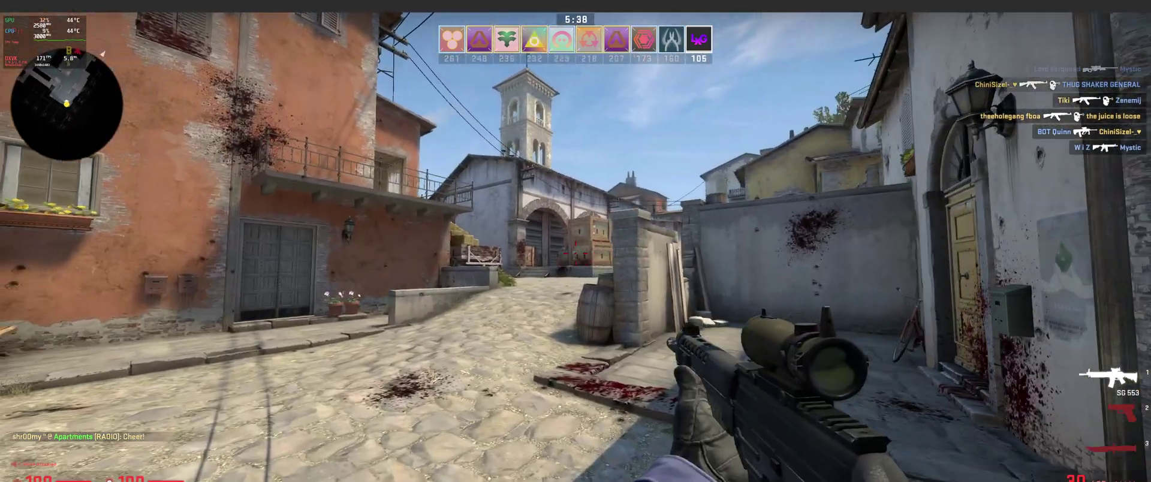
key("w")
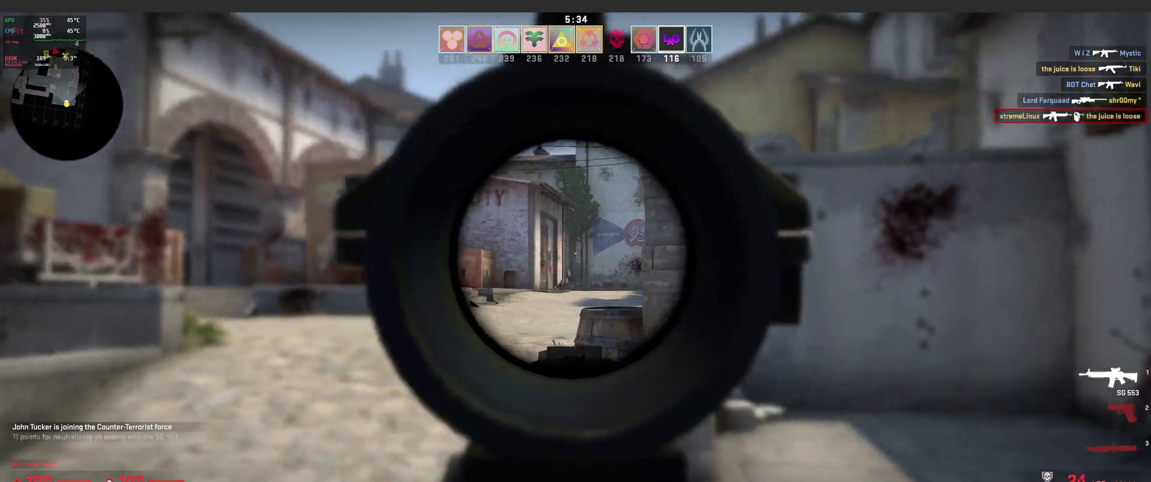
Shoot enemies on the street, in the doorway and below the balcony with the SG 553.
right_click(576, 255)
right_click(576, 255)
left_click(576, 255)
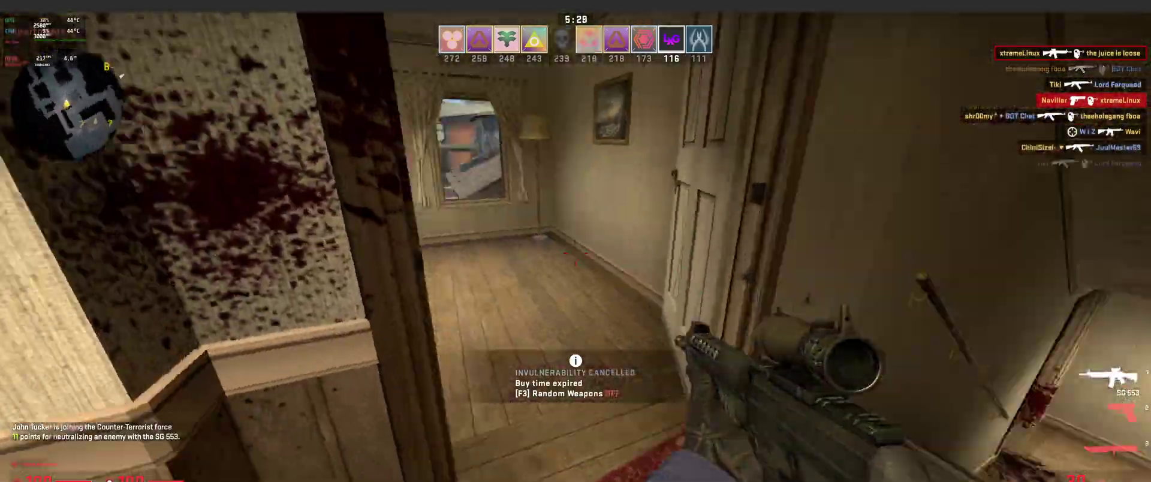
left_click(576, 254)
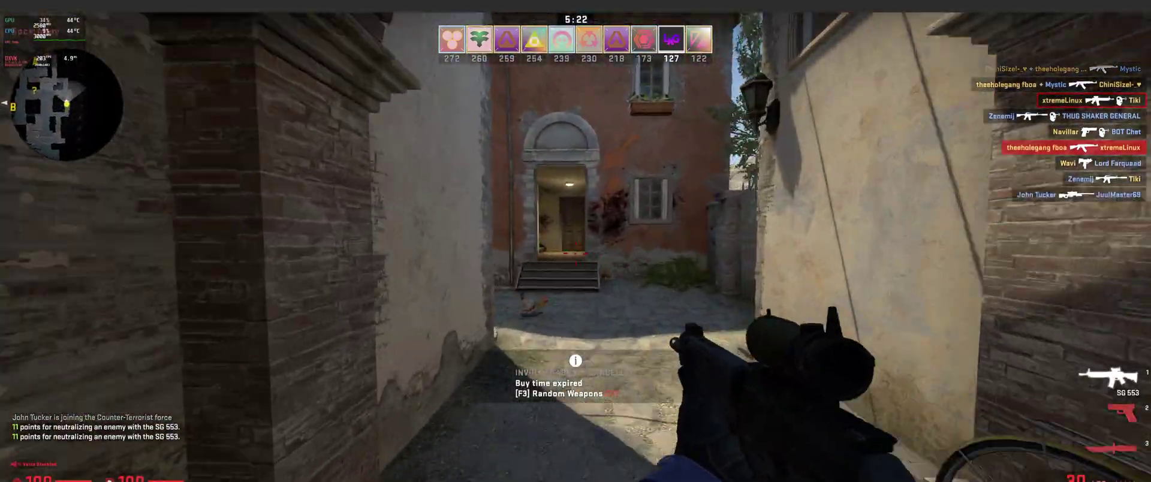
right_click(576, 242)
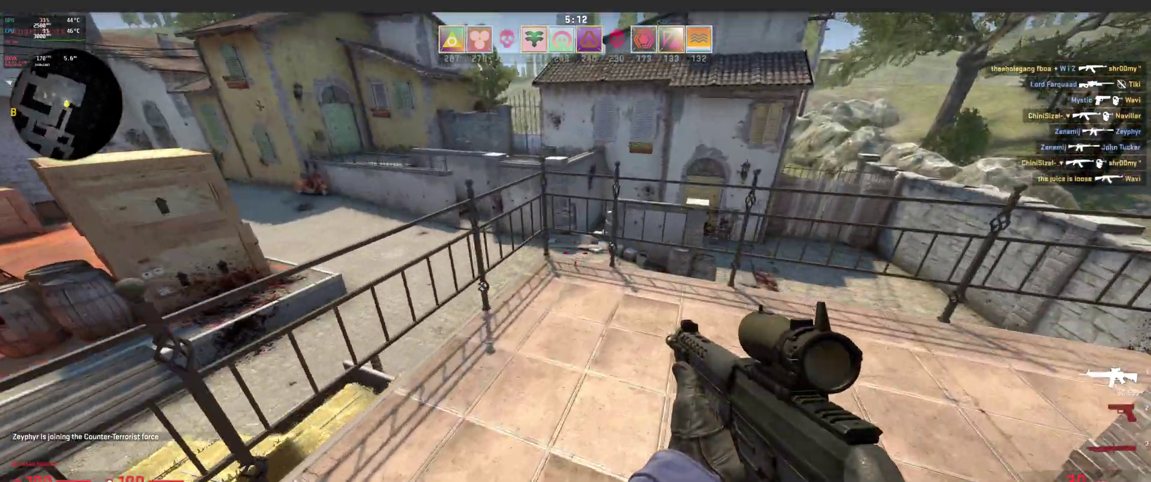
left_click(577, 241)
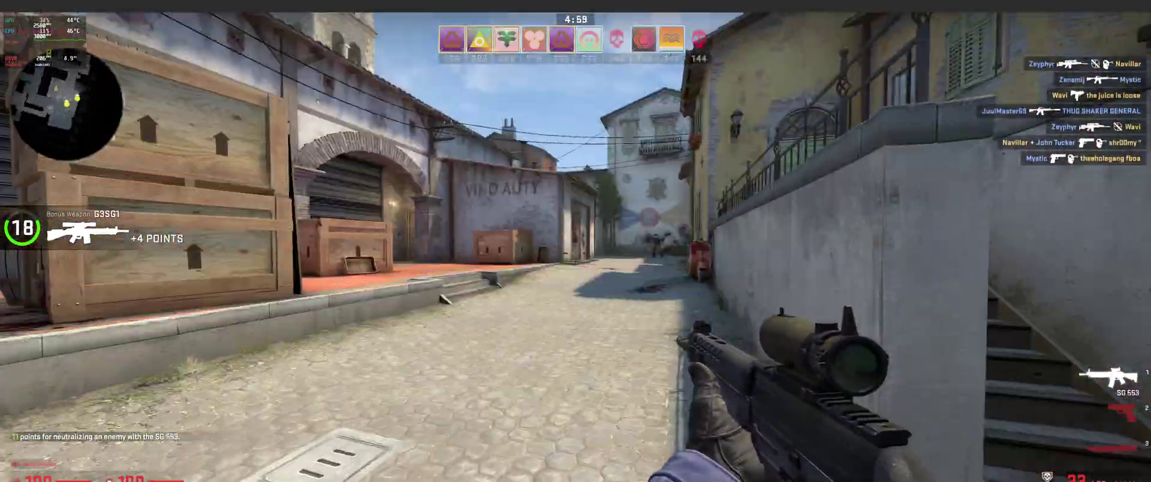
Scope and shoot enemies down the street and ahead in the alley.
right_click(575, 261)
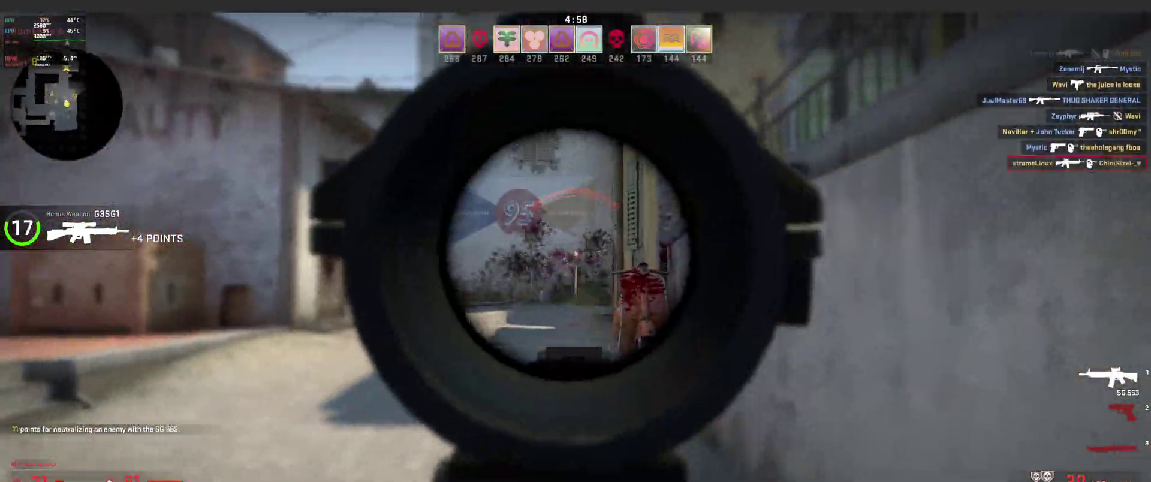
left_click(575, 262)
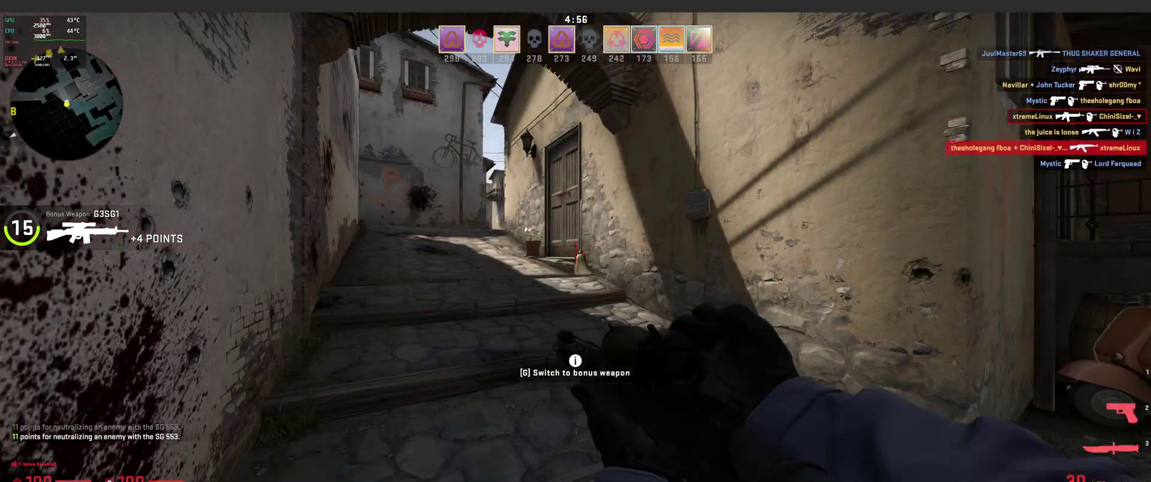
key("w")
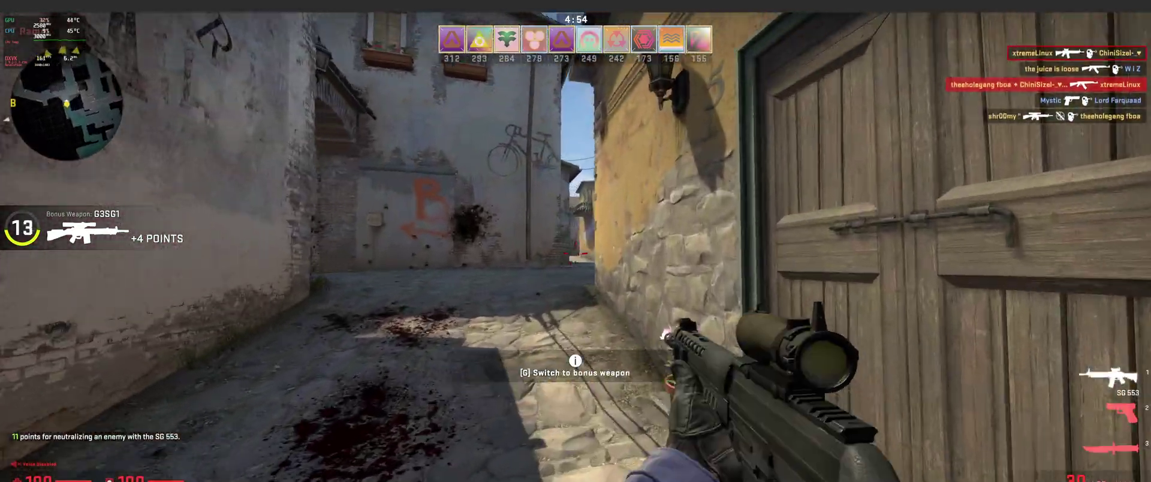
right_click(576, 241)
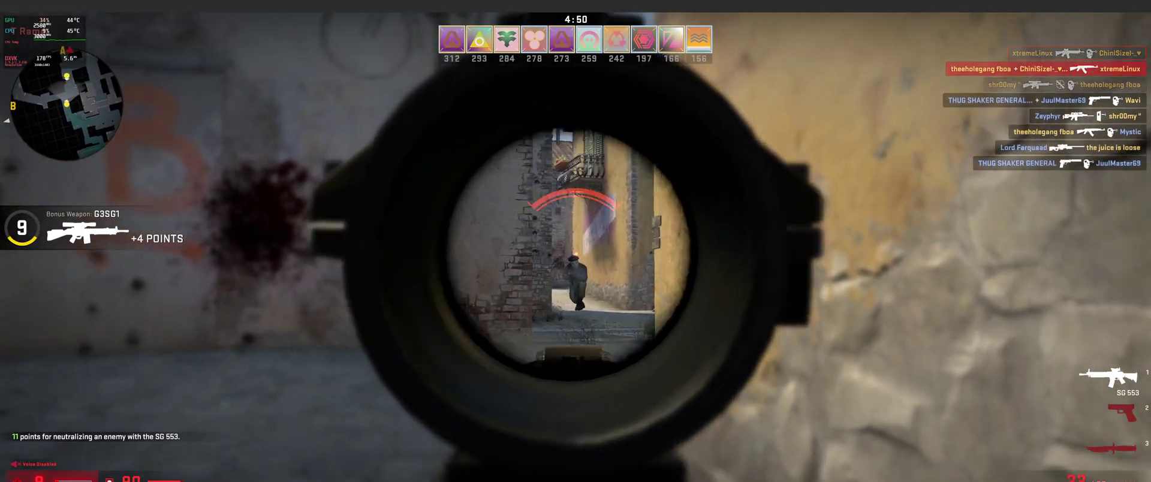
left_click(575, 241)
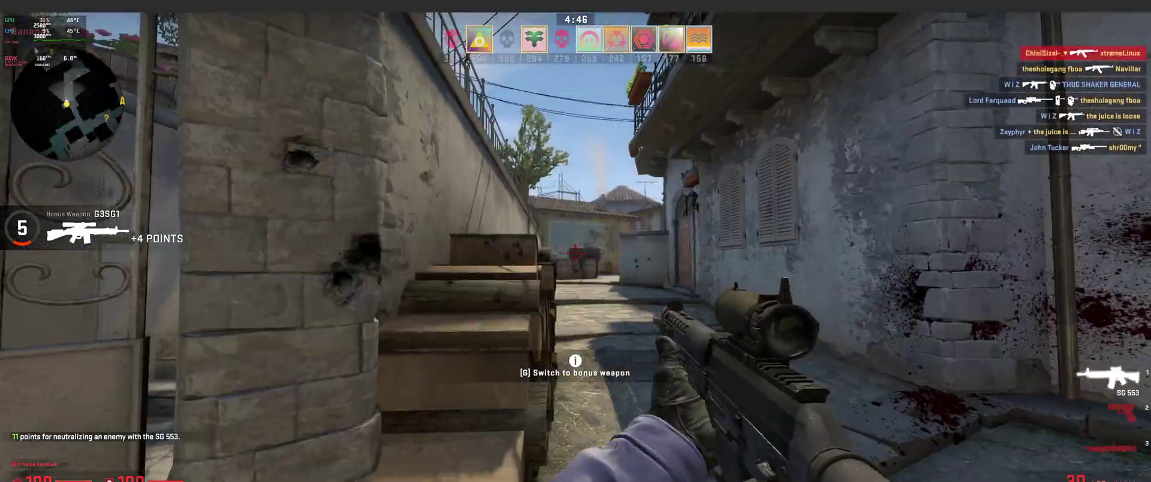
right_click(576, 241)
right_click(576, 242)
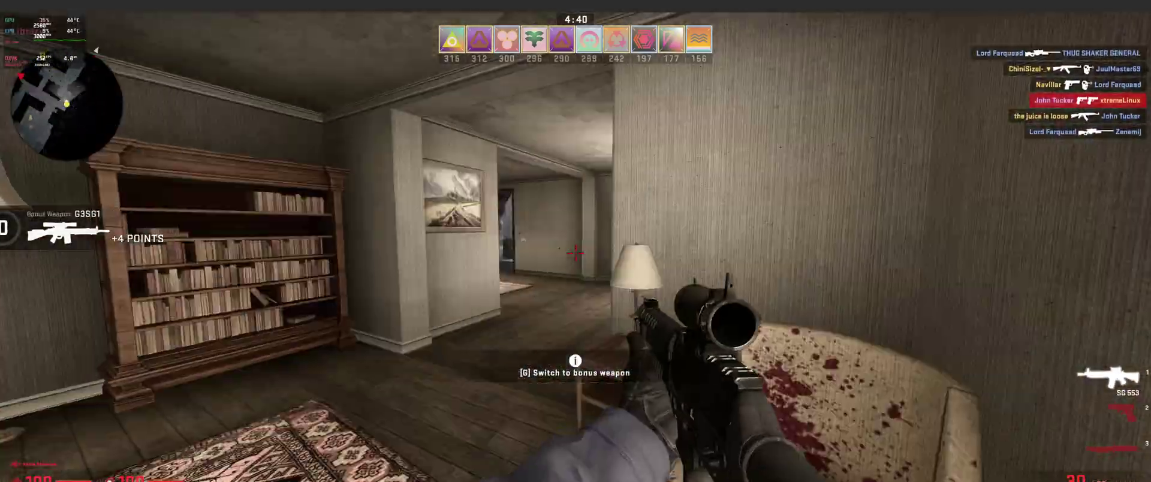
Cross the interior room and shoot the enemy in the alley beyond the doorway.
key("w")
key("w")
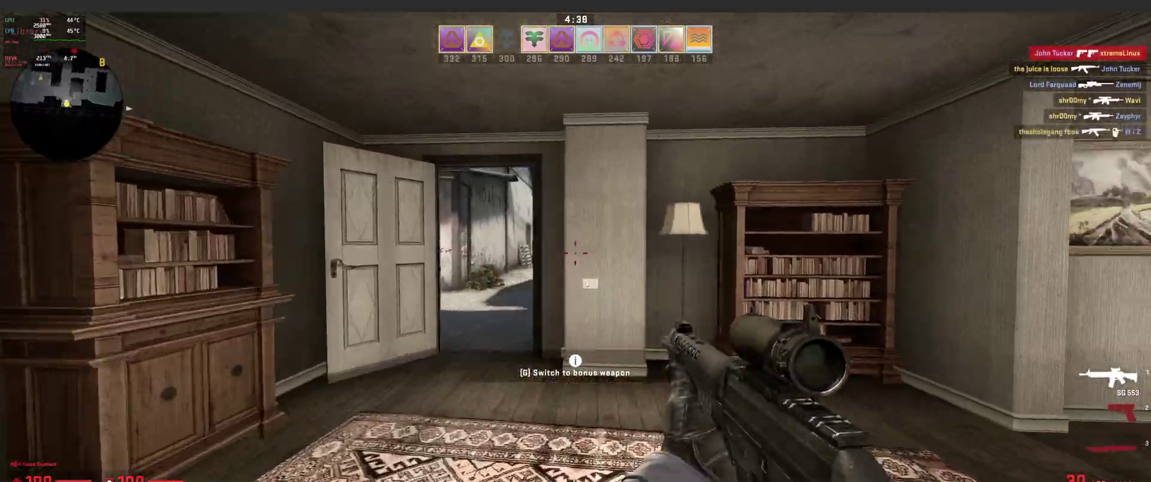
right_click(575, 241)
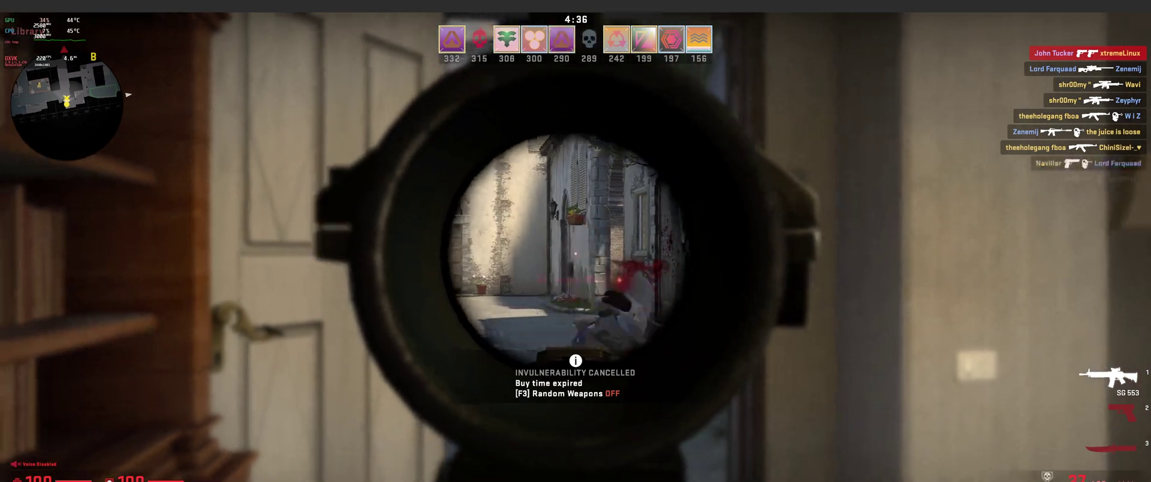
left_click(575, 241)
key("w")
right_click(576, 241)
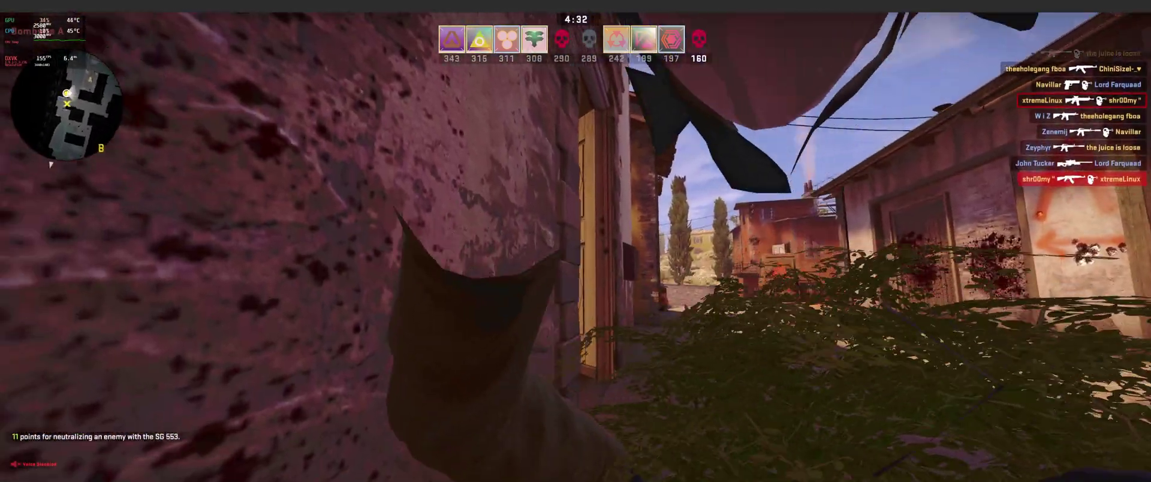
Pass through the arch, turn back to kill an enemy through it, and advance through the alleys.
key("w")
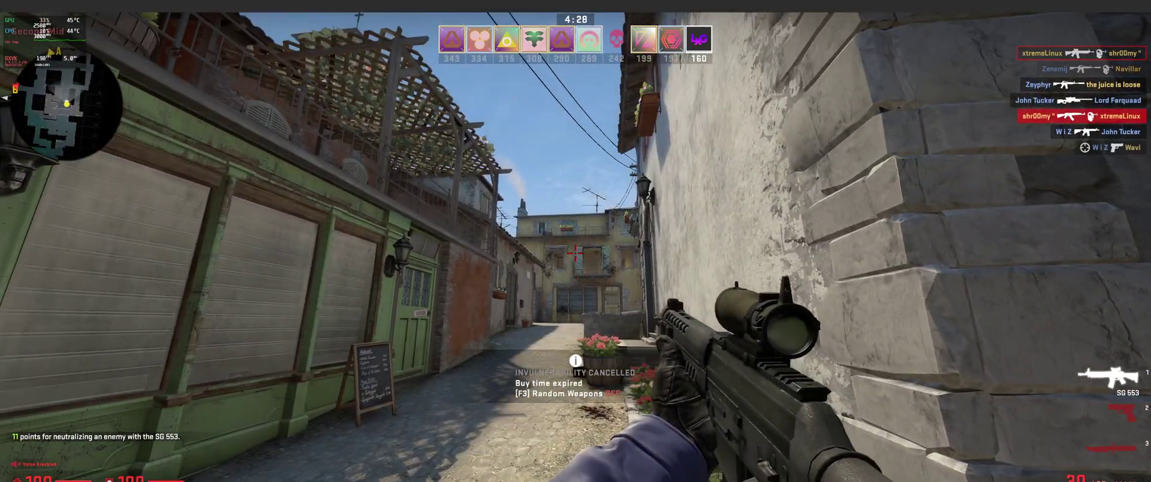
key("w")
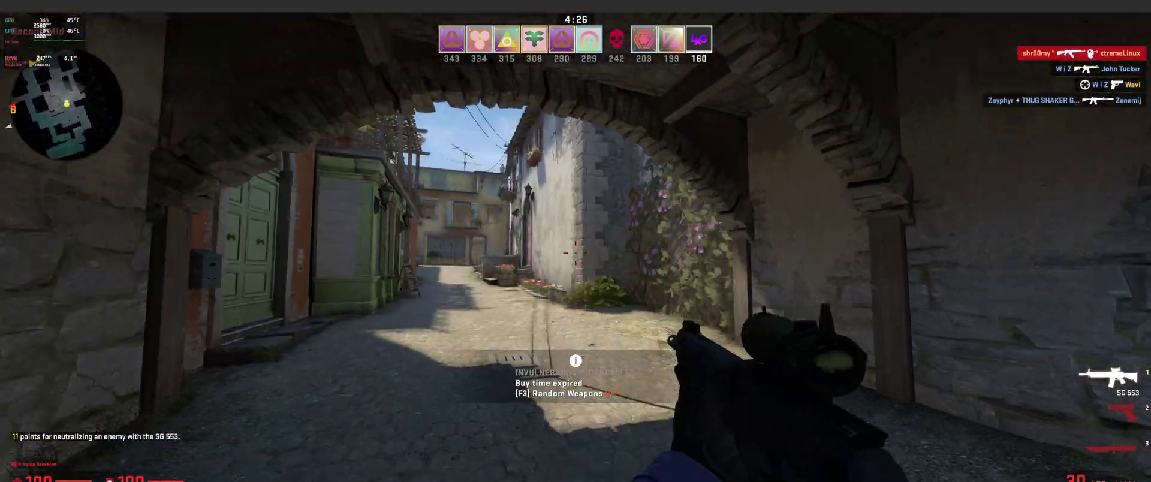
right_click(576, 241)
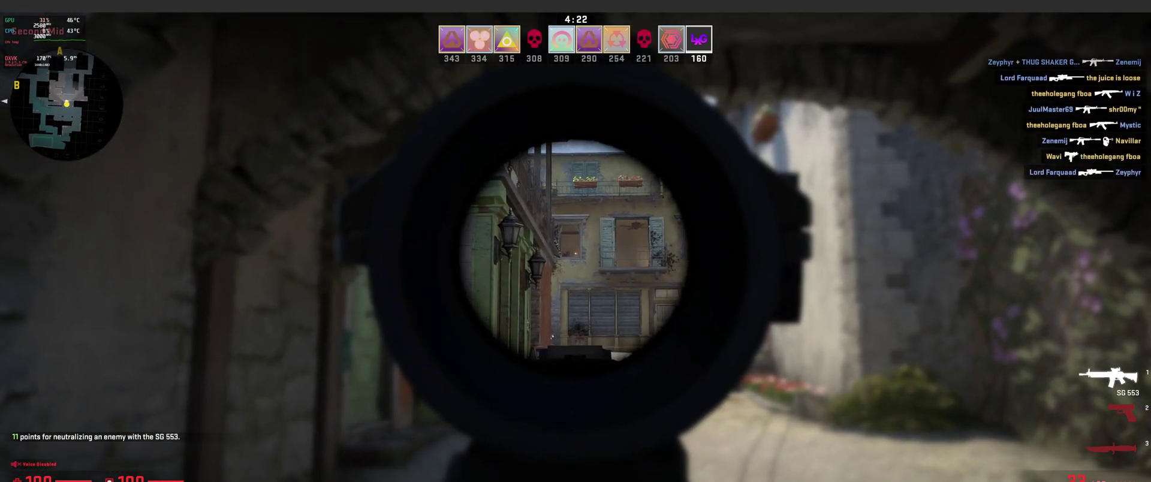
left_click(575, 242)
right_click(577, 241)
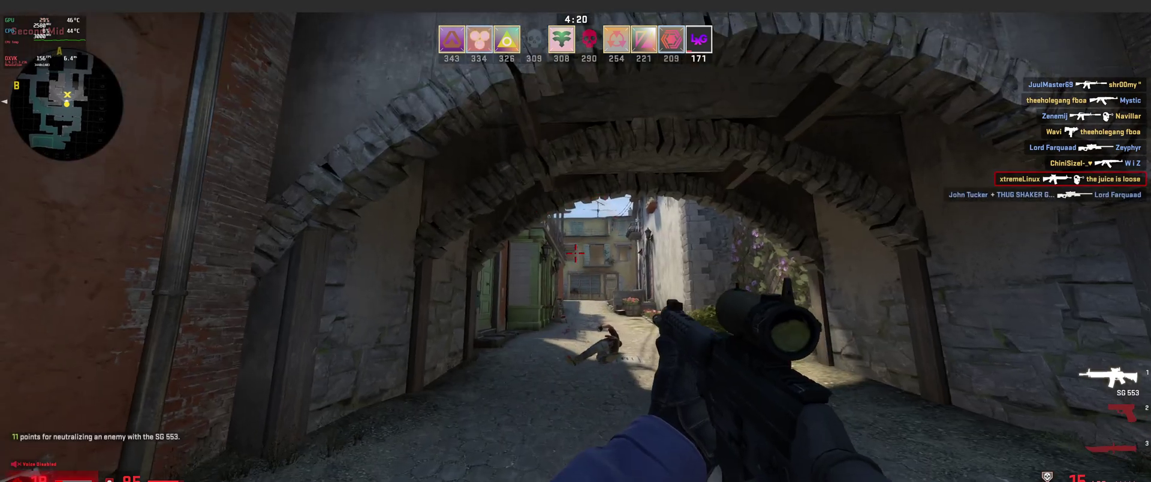
right_click(576, 241)
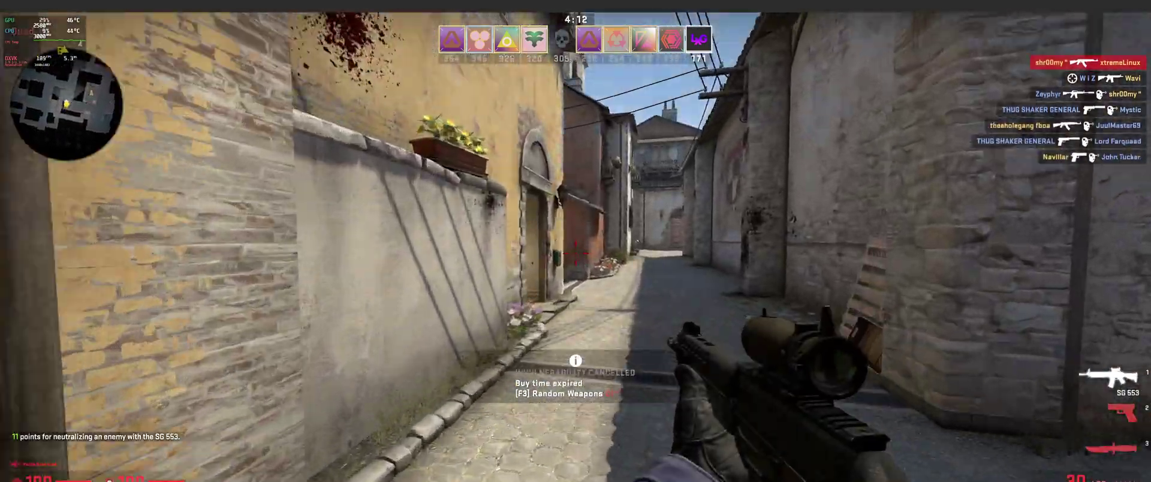
key("w")
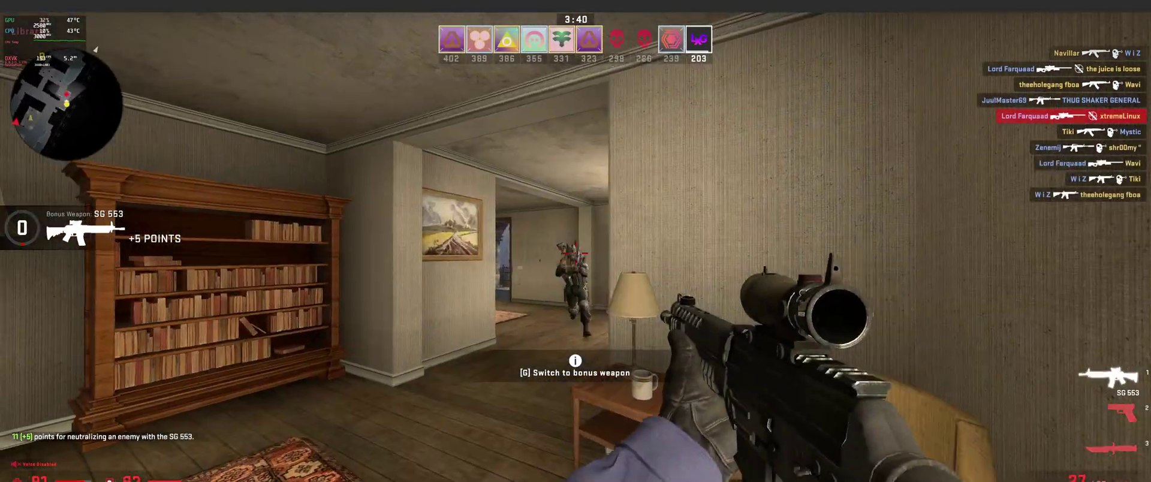
Shoot the enemy in the library room and a scoped enemy in the street.
left_click(576, 269)
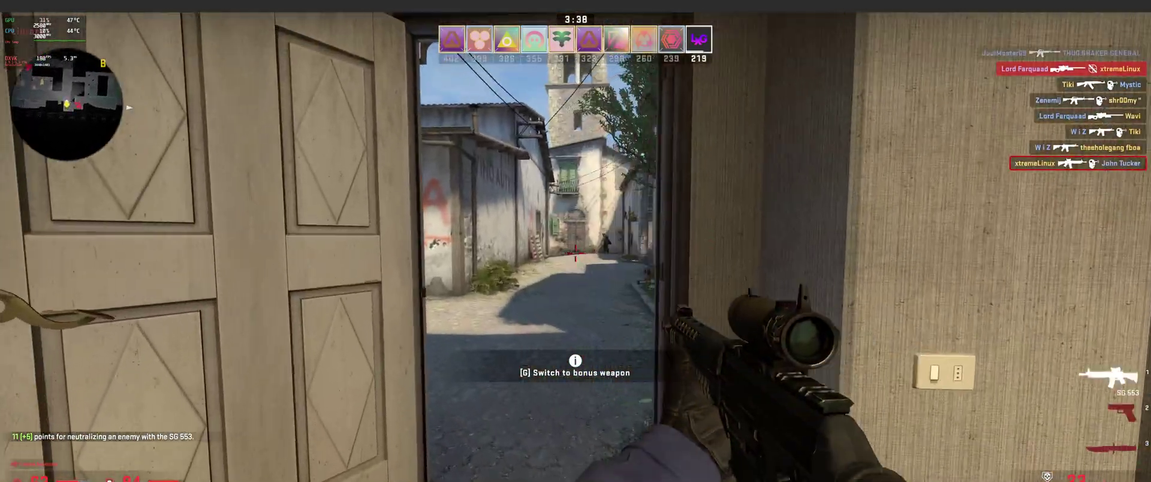
right_click(576, 270)
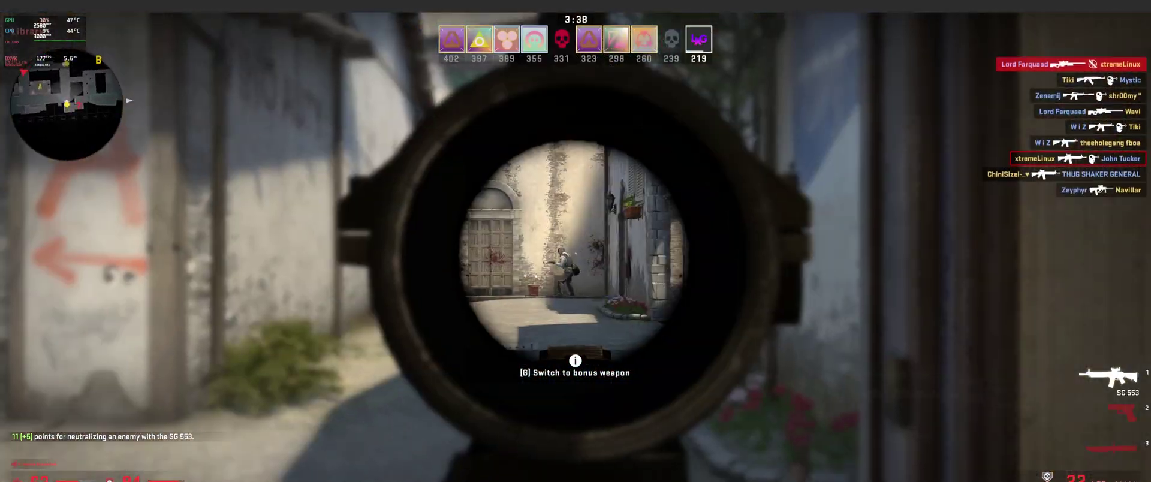
left_click(575, 270)
right_click(576, 271)
right_click(575, 270)
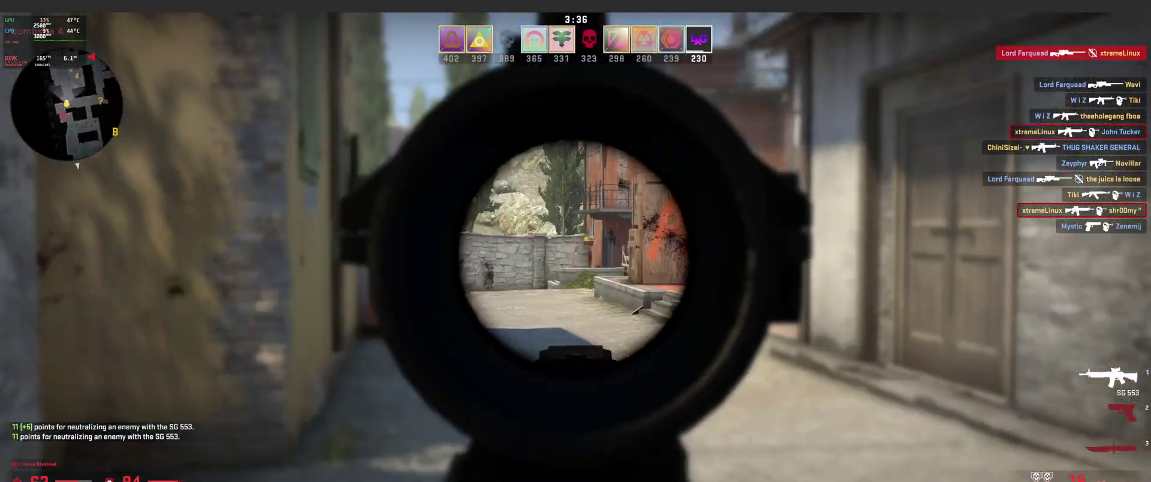
right_click(576, 271)
Move through the doorways scoping the street, then shoot enemies in the room and hallway.
key("w")
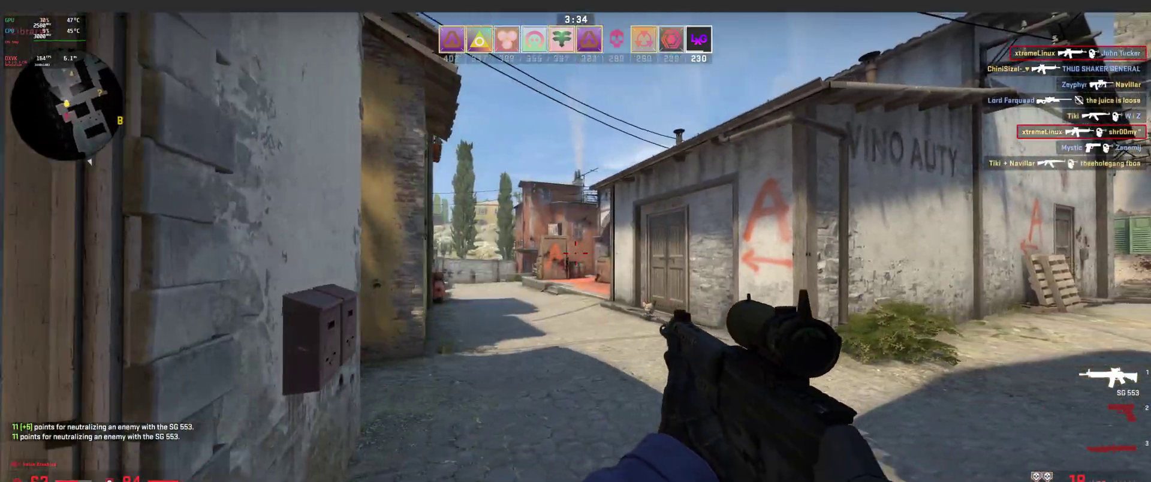
key("w")
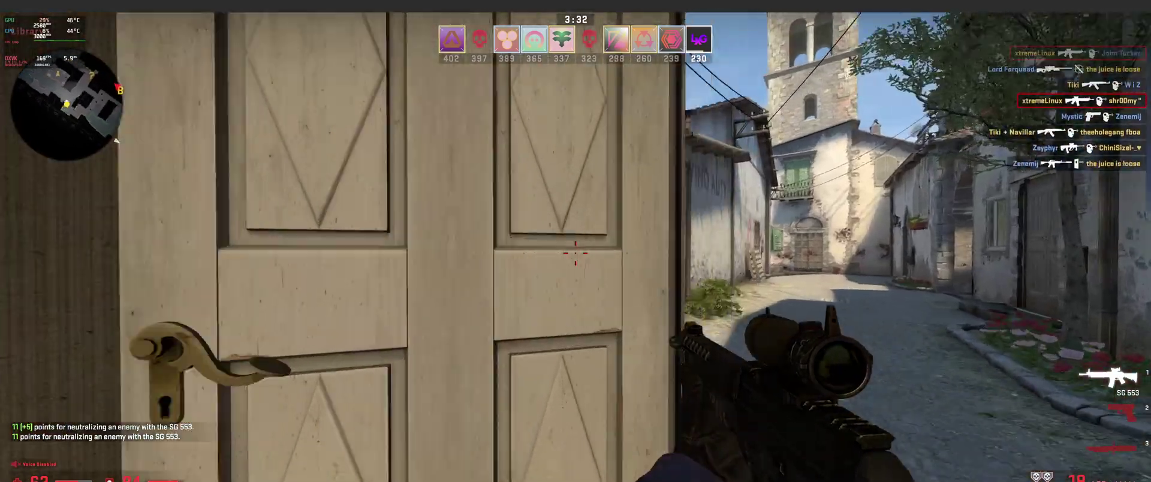
right_click(576, 270)
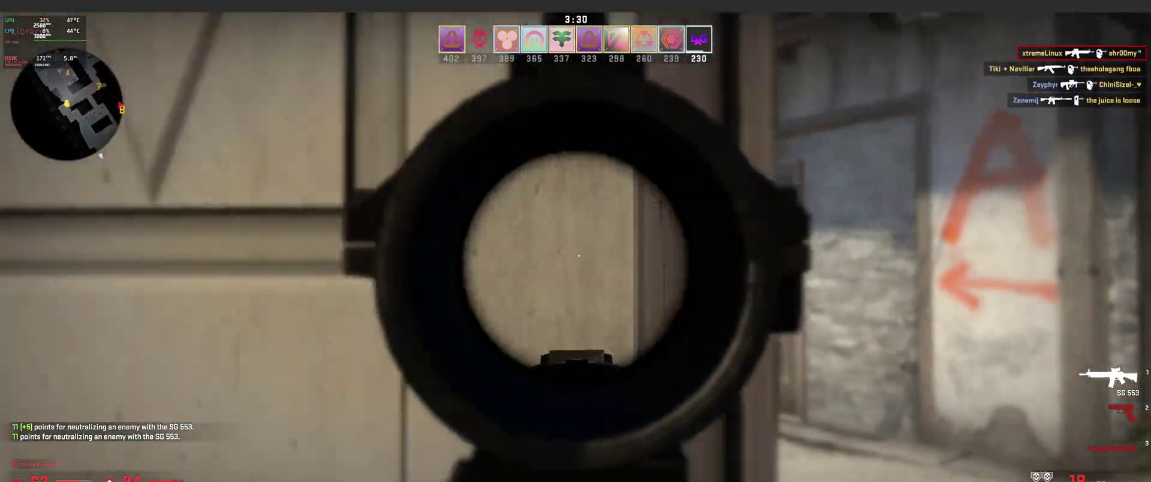
right_click(576, 270)
key("w")
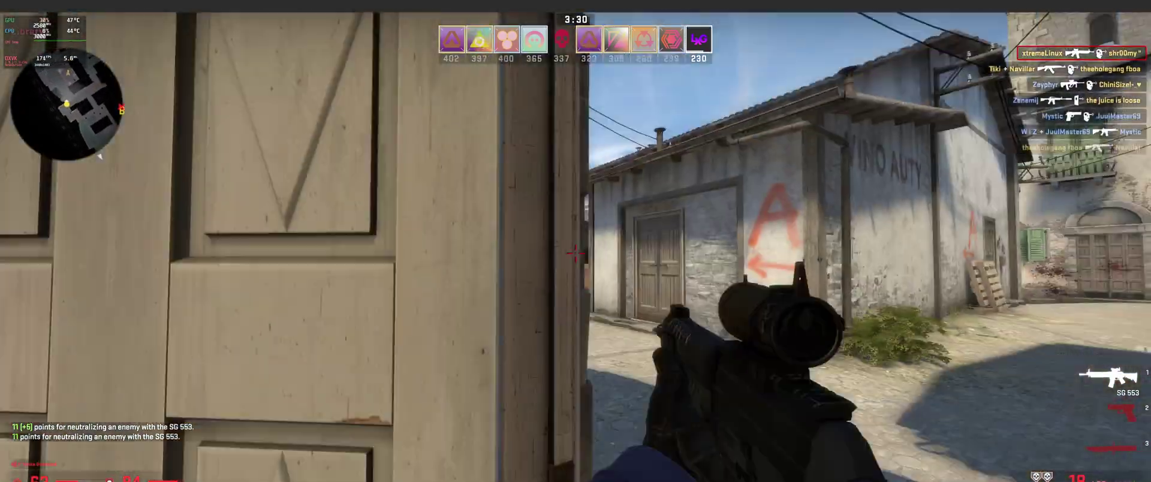
right_click(576, 270)
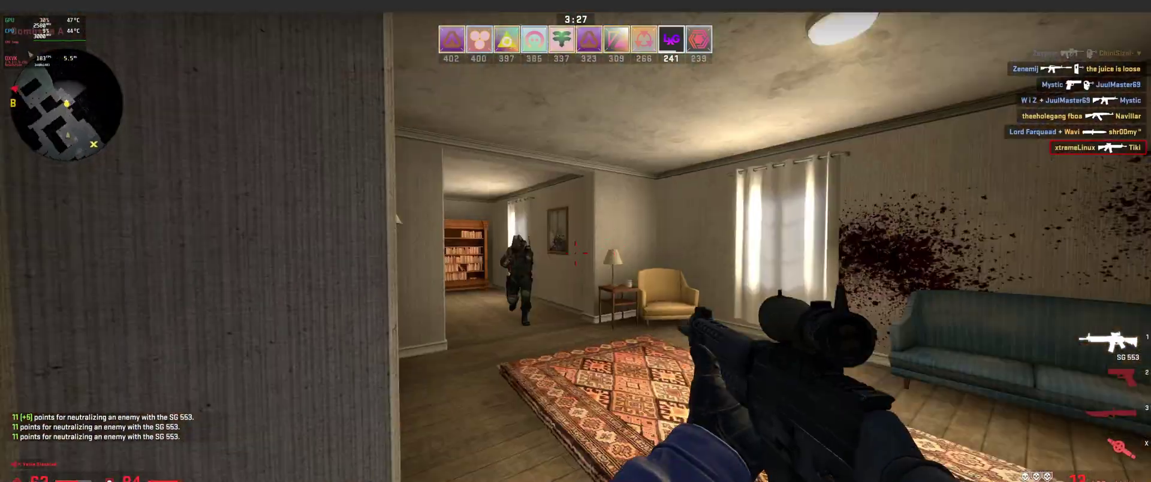
left_click(576, 270)
left_click(577, 270)
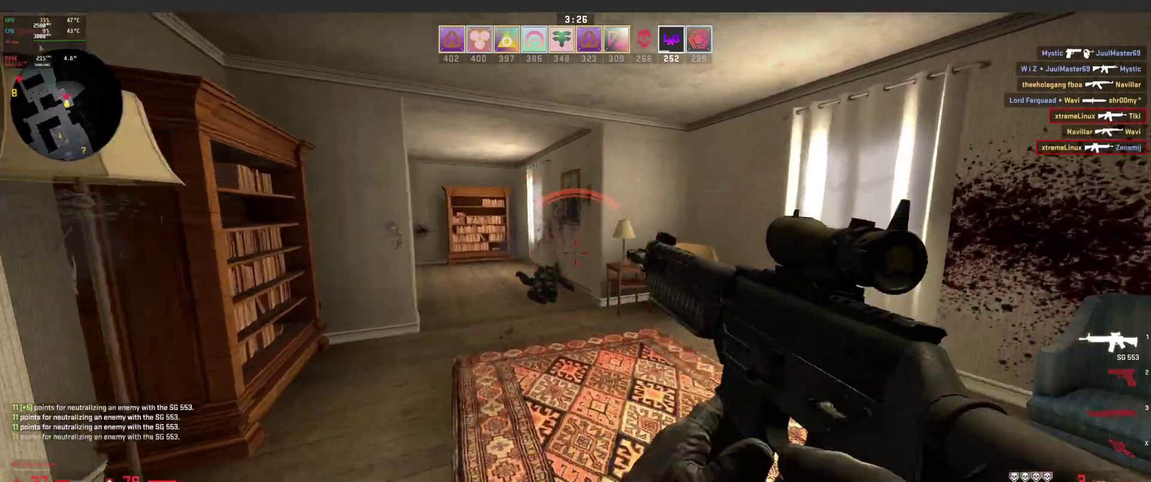
Reload the SG 553 and gun down the close enemy in the library room.
key("r")
key("w")
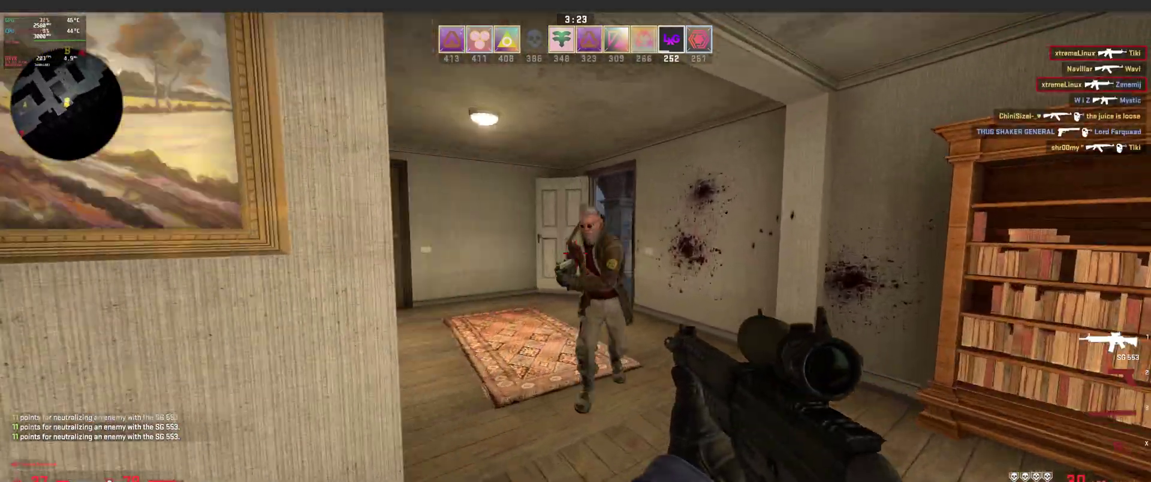
left_click(575, 270)
left_click(576, 252)
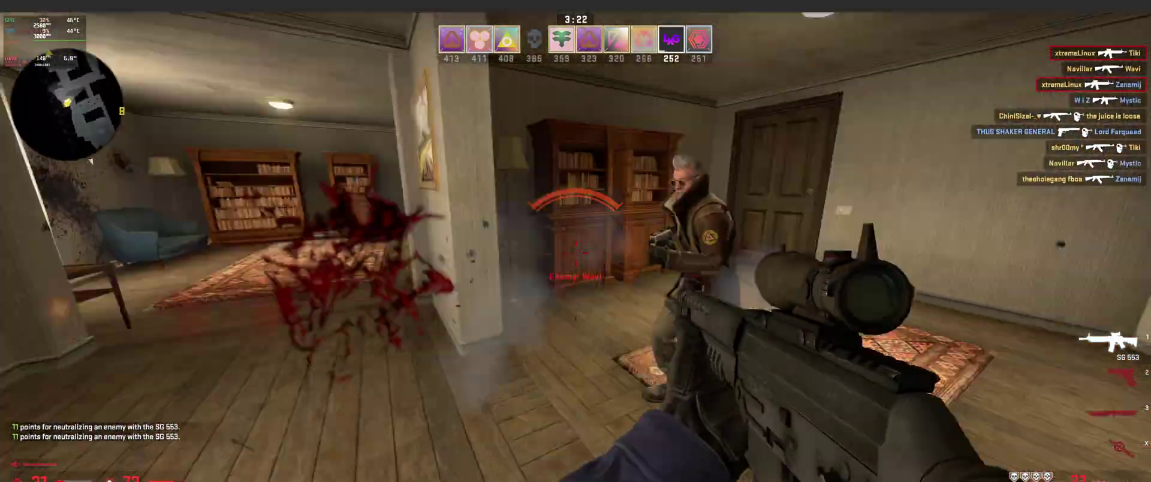
Push down the hallway, snipe a distant enemy, and continue along the alley.
key("w")
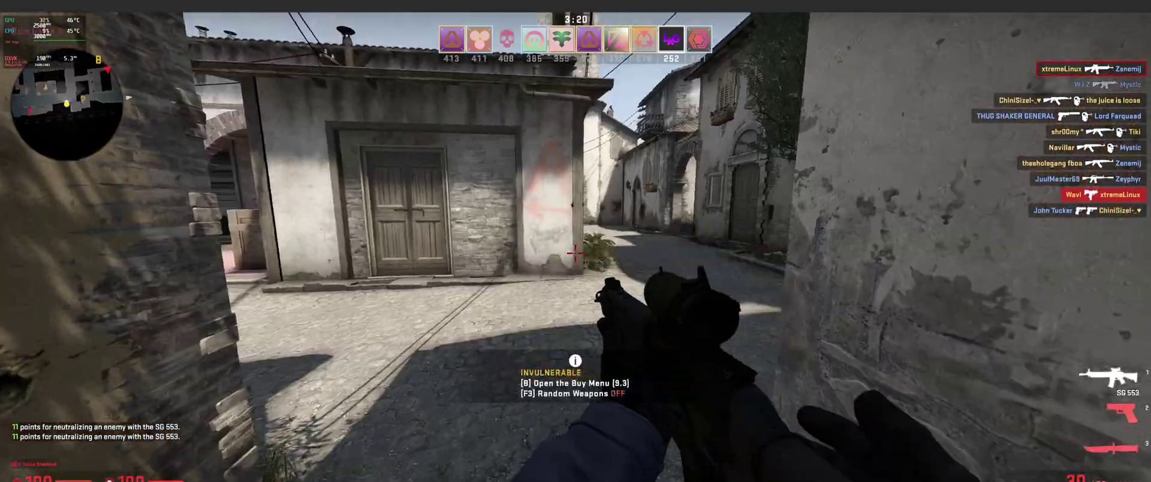
key("w")
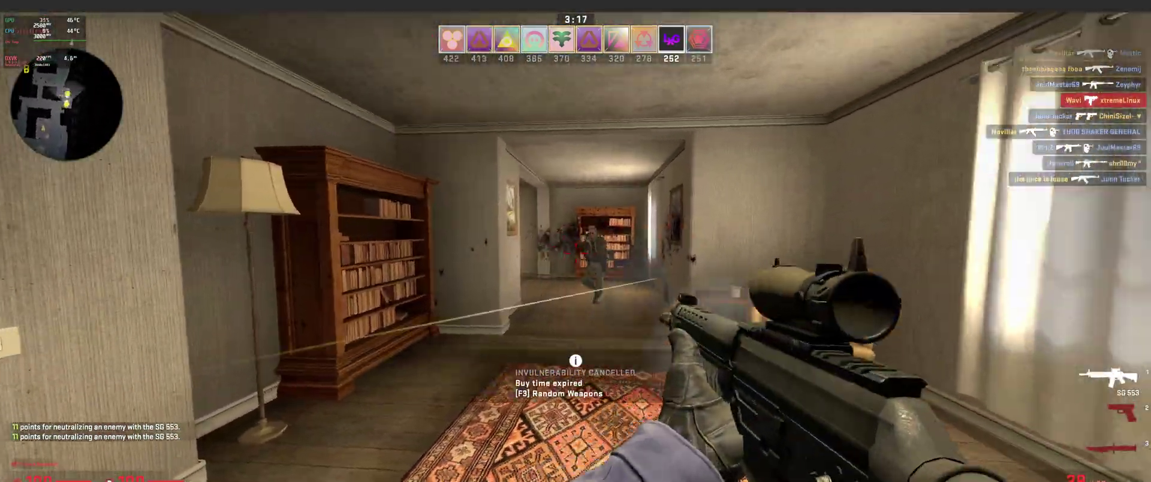
left_click(576, 251)
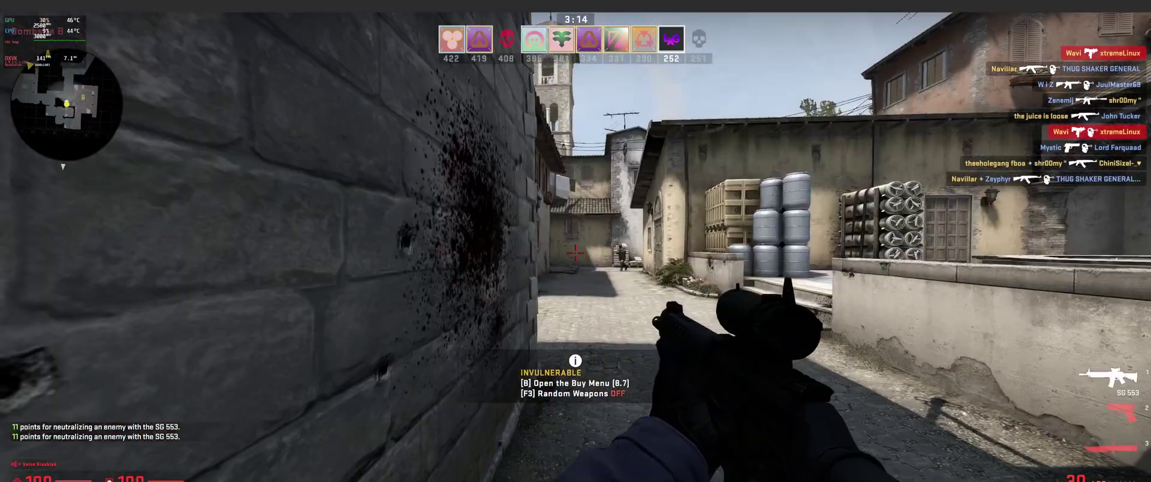
right_click(576, 252)
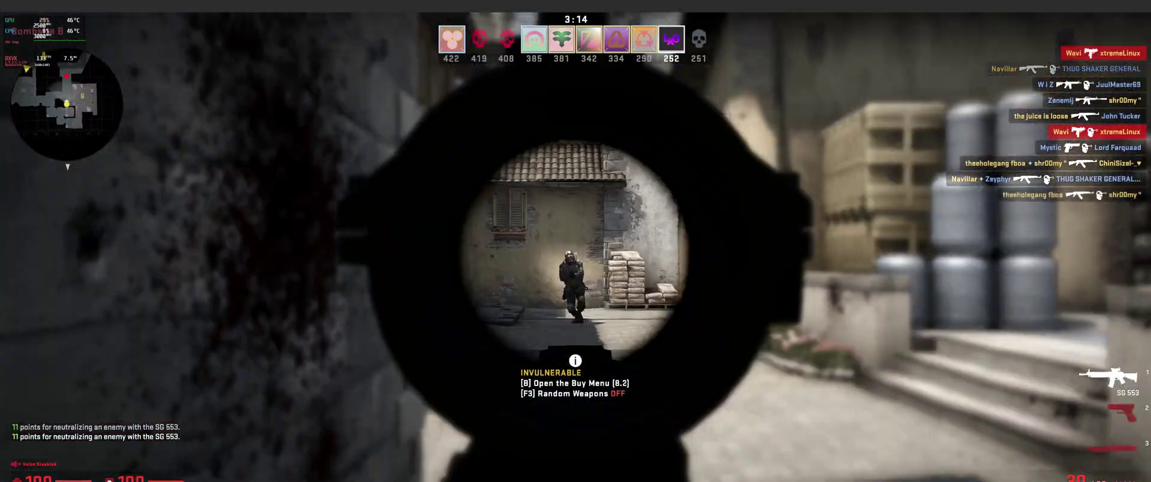
left_click(576, 251)
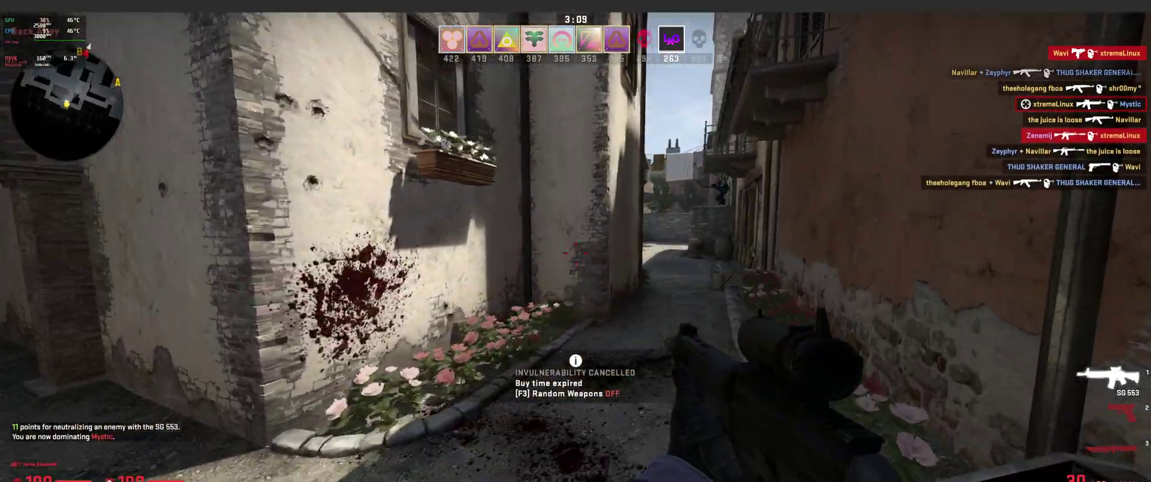
right_click(576, 252)
right_click(576, 252)
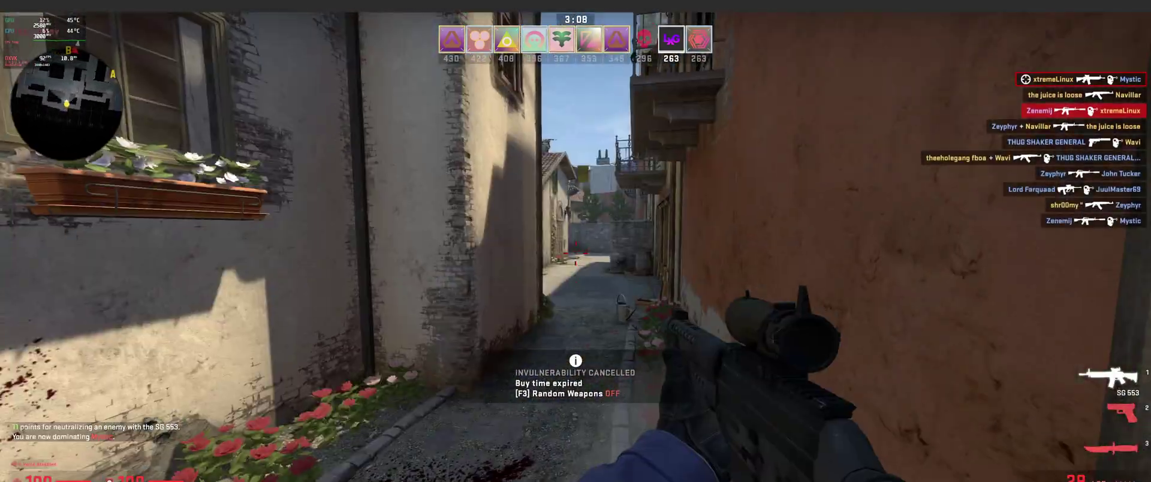
key("w")
key("w")
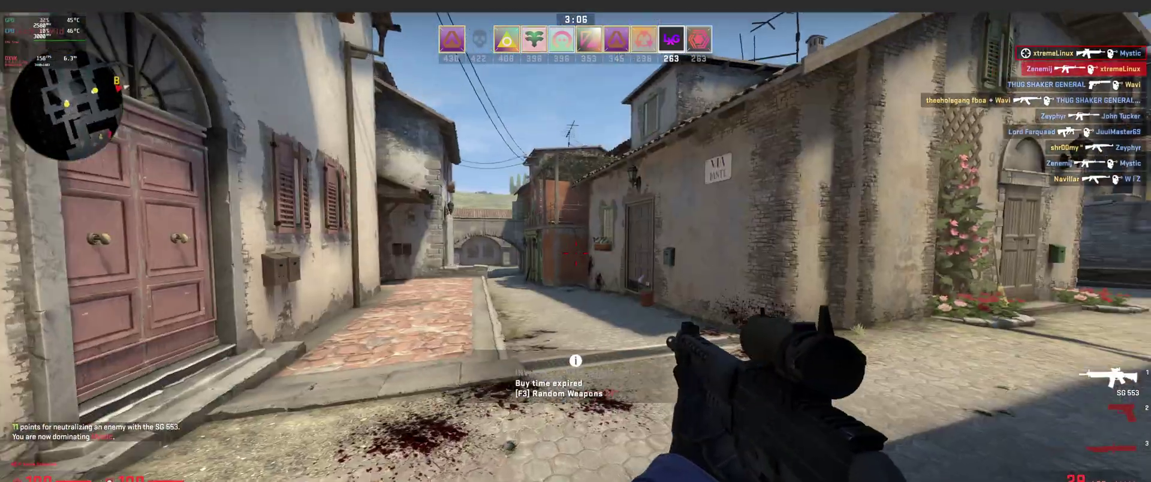
key("f")
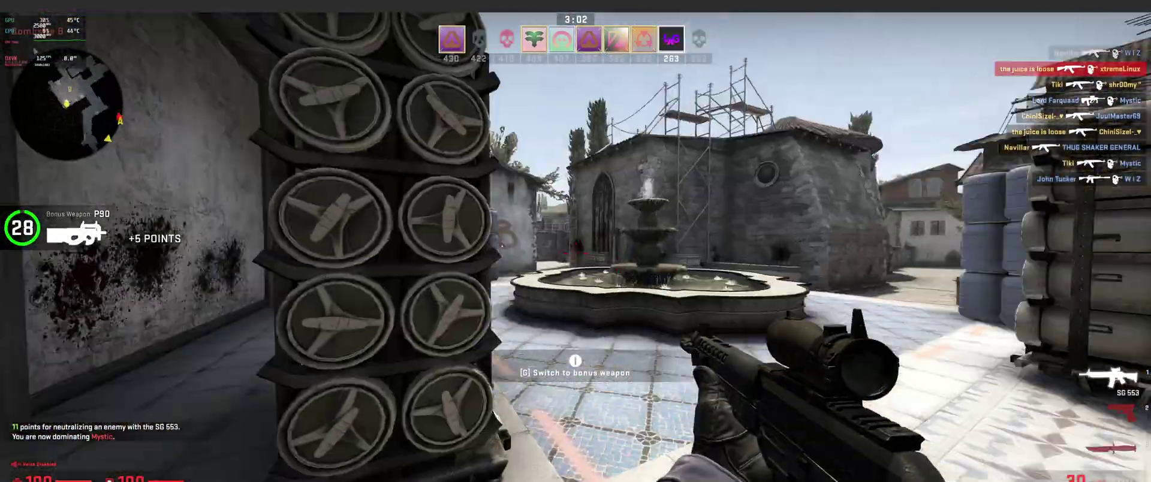
Push past the fountain with the SG 553, shooting the enemy by the blue barrels and in the alley.
right_click(576, 241)
key("w")
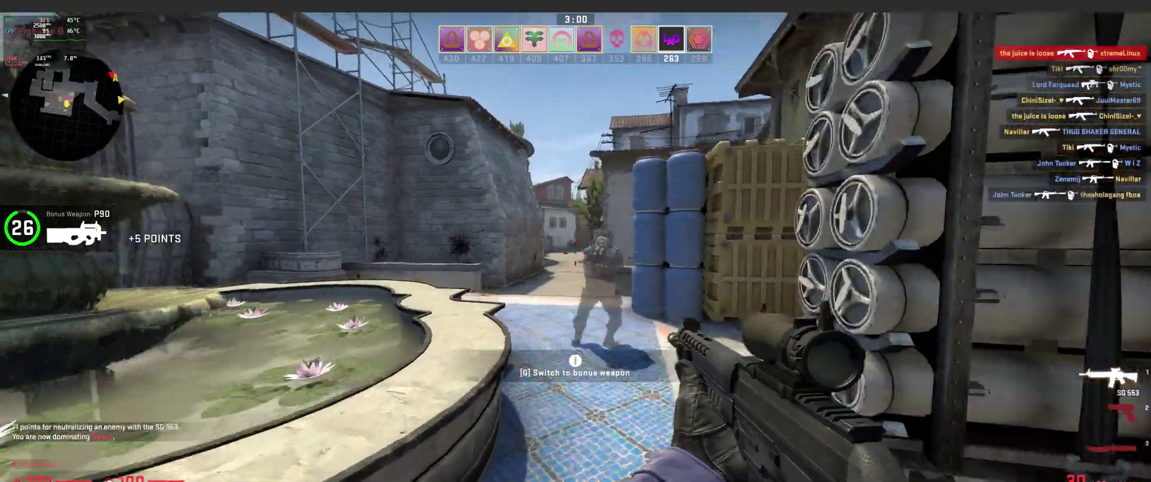
key("w")
left_click(575, 241)
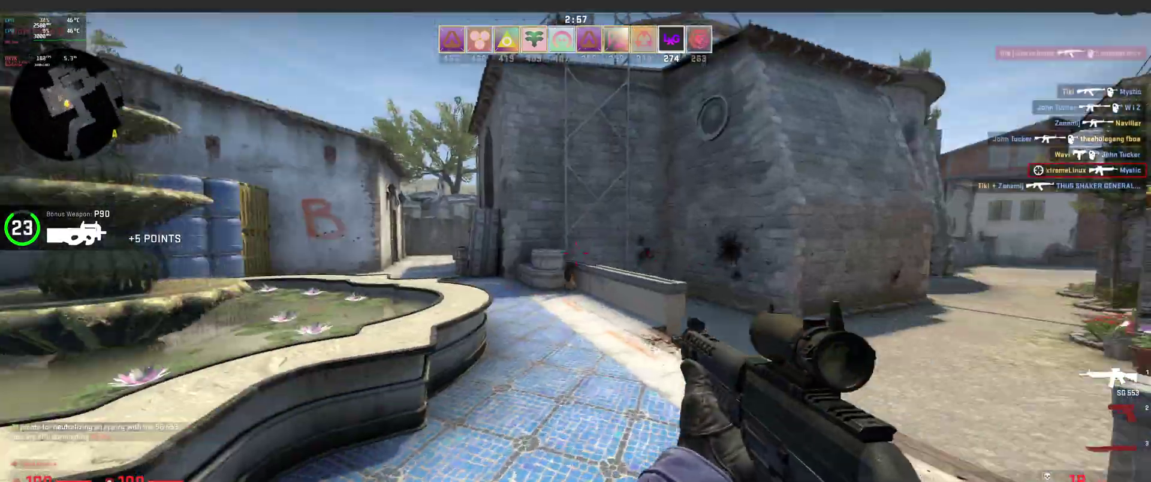
key("w")
left_click(576, 241)
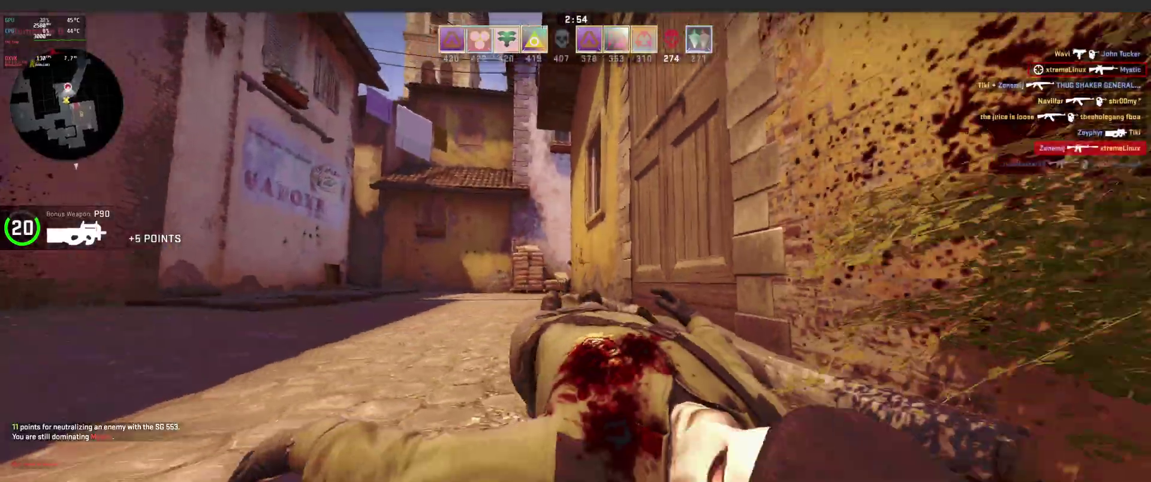
Move onto the balcony and fire at the enemy in the courtyard below.
key("w")
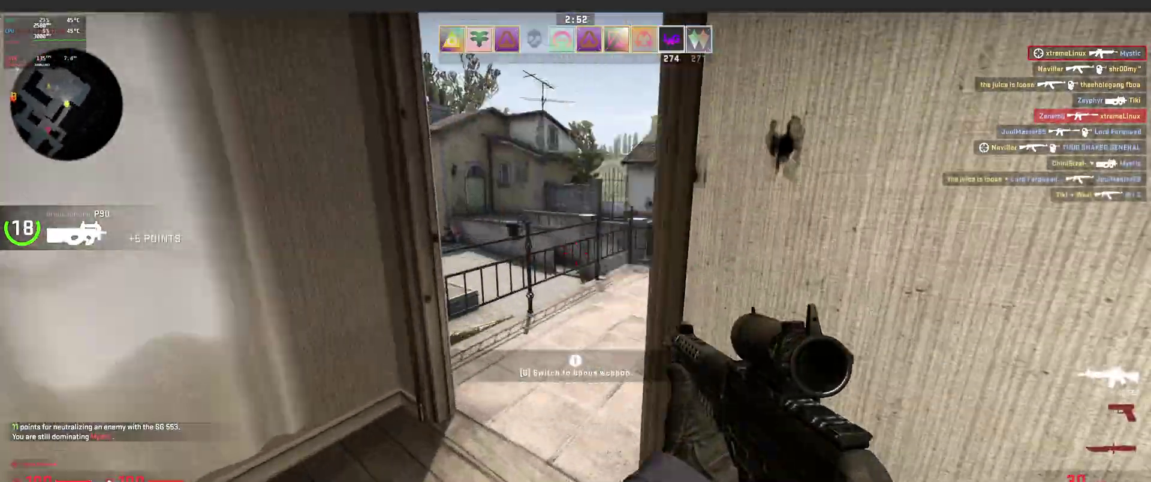
left_click(576, 252)
key("w")
left_click(576, 241)
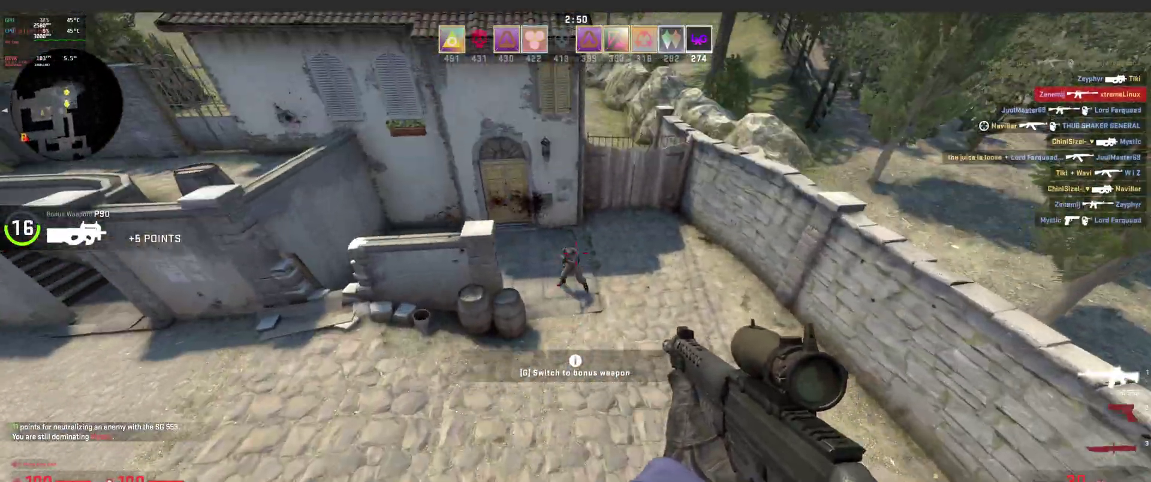
left_click(575, 271)
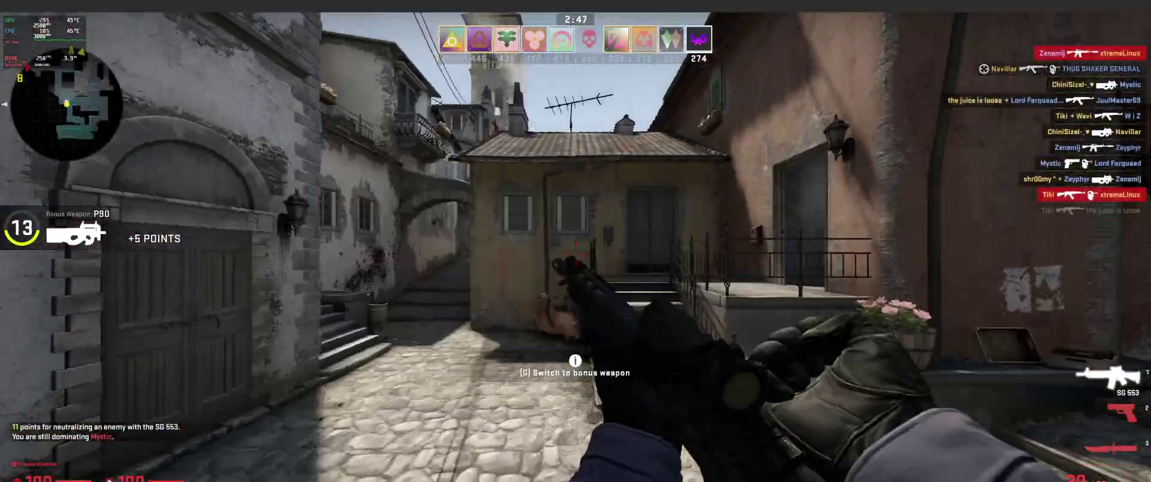
After respawning, fight through the archway and alley, engaging enemies near B and the stairs while scoped.
key("w")
left_click(576, 251)
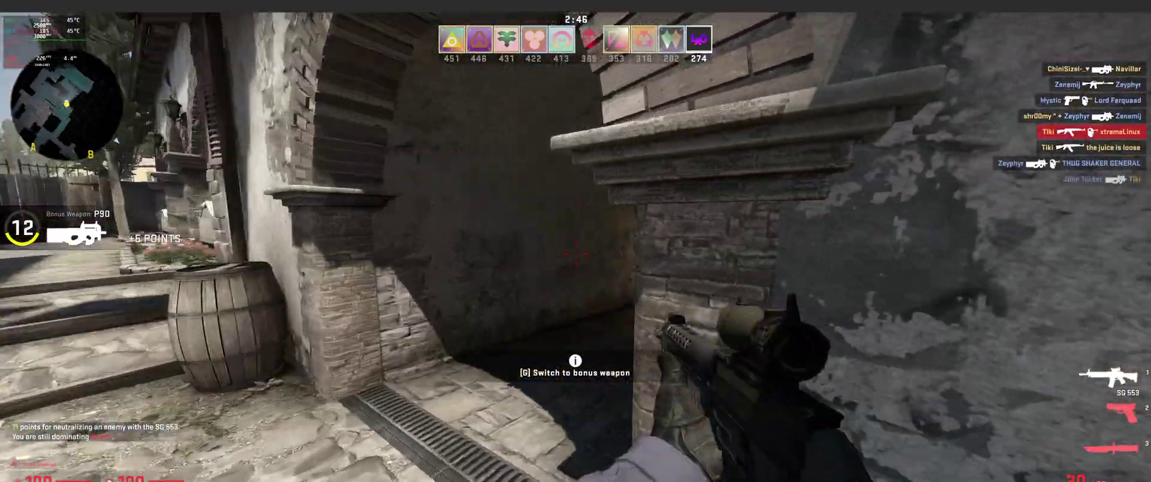
key("w")
left_click(576, 251)
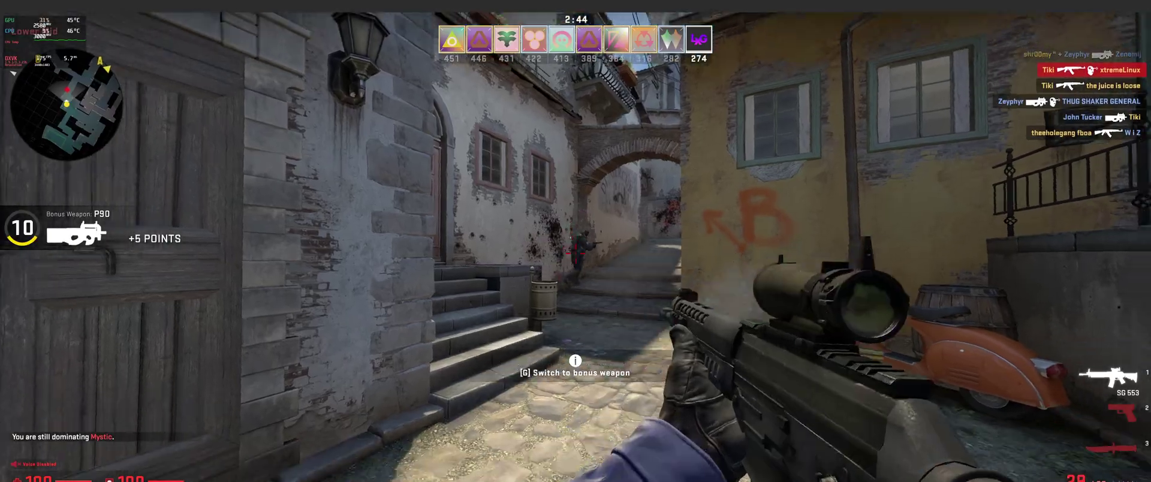
left_click(575, 252)
key("w")
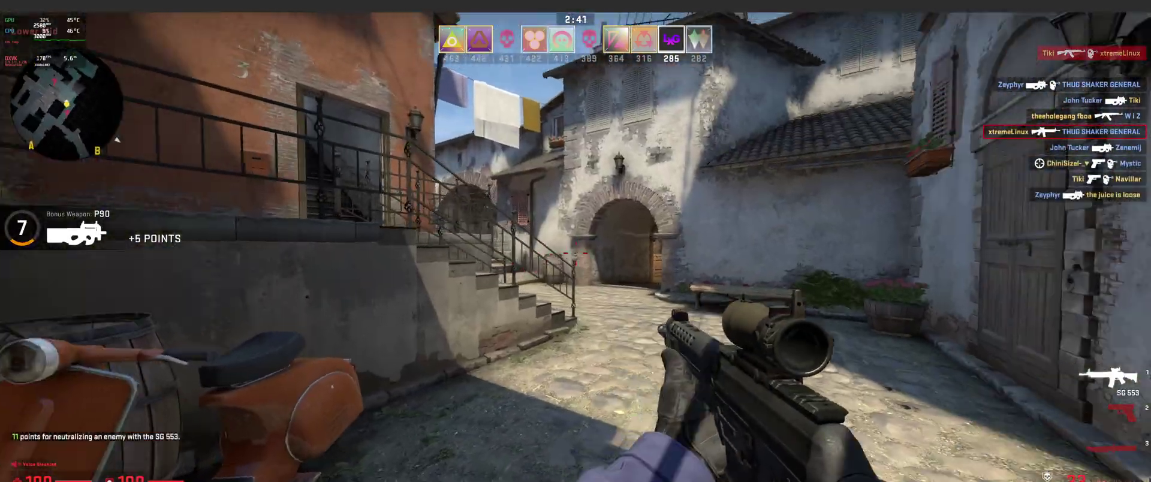
right_click(575, 252)
left_click(576, 252)
Kill the enemies under the arch, then Alt+Tab from the game back to Steam.
right_click(576, 253)
key("w")
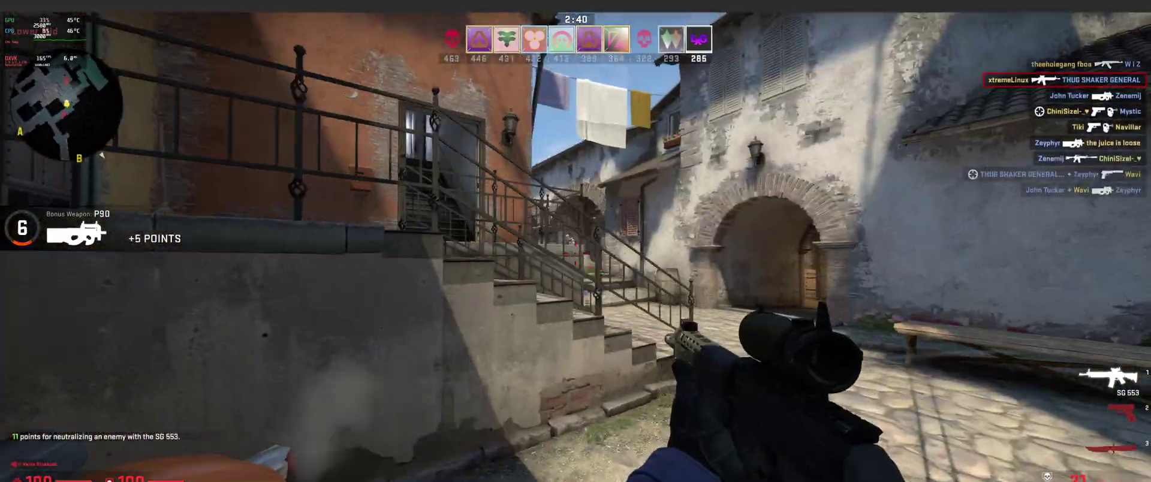
left_click(576, 251)
right_click(576, 252)
key("w")
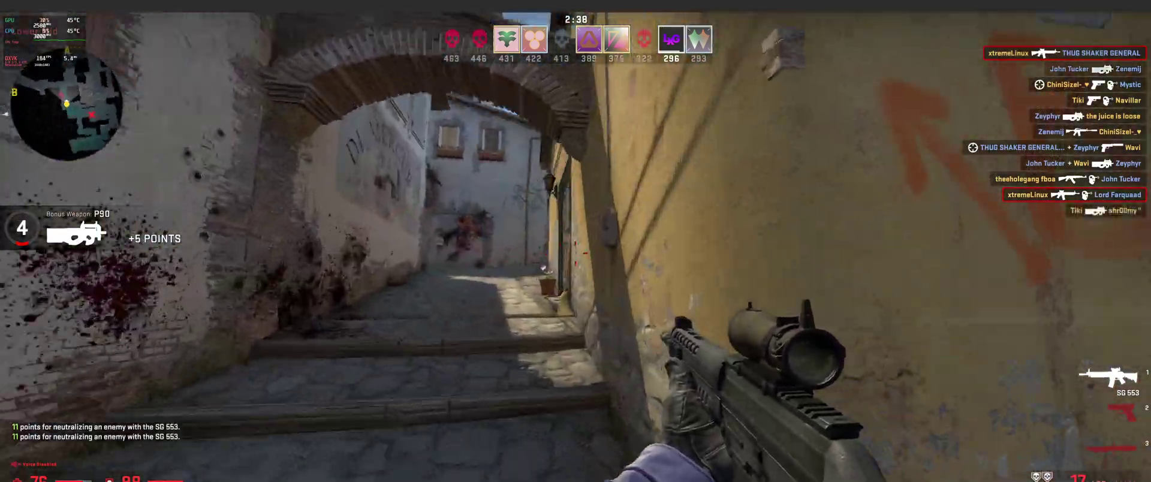
left_click(576, 252)
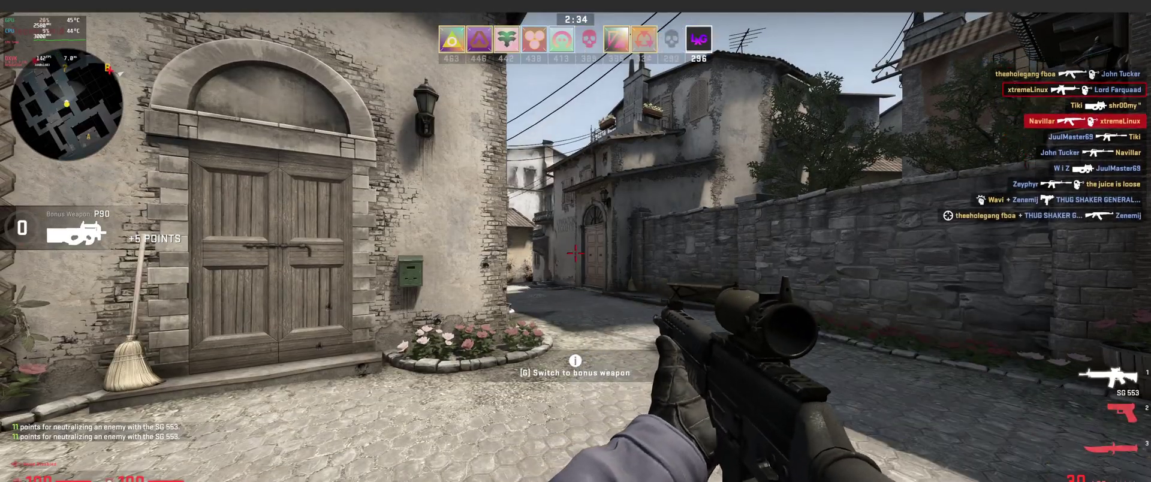
key("alt+Tab")
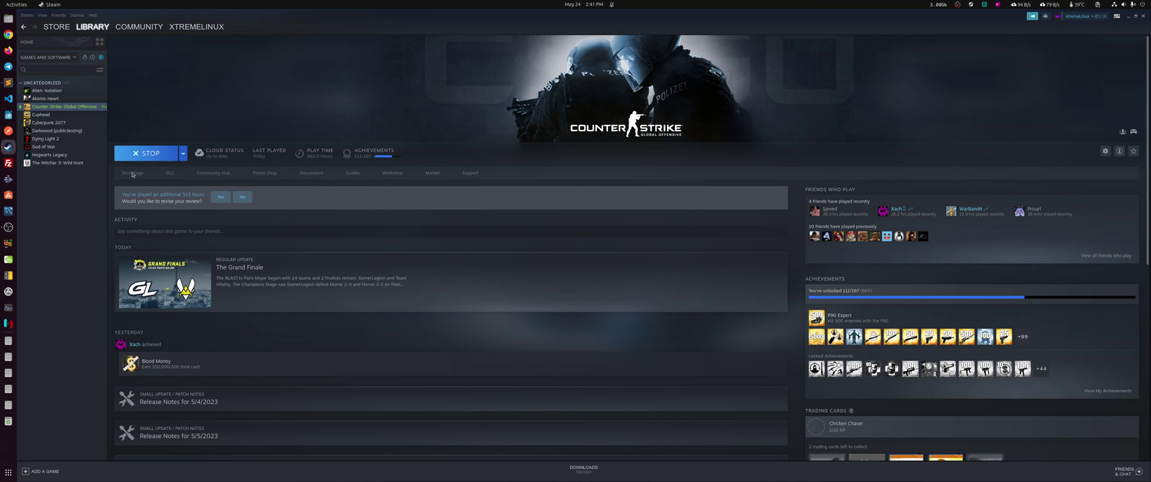
Stop Counter-Strike: Global Offensive and open its Properties from the library sidebar.
left_click(121, 158)
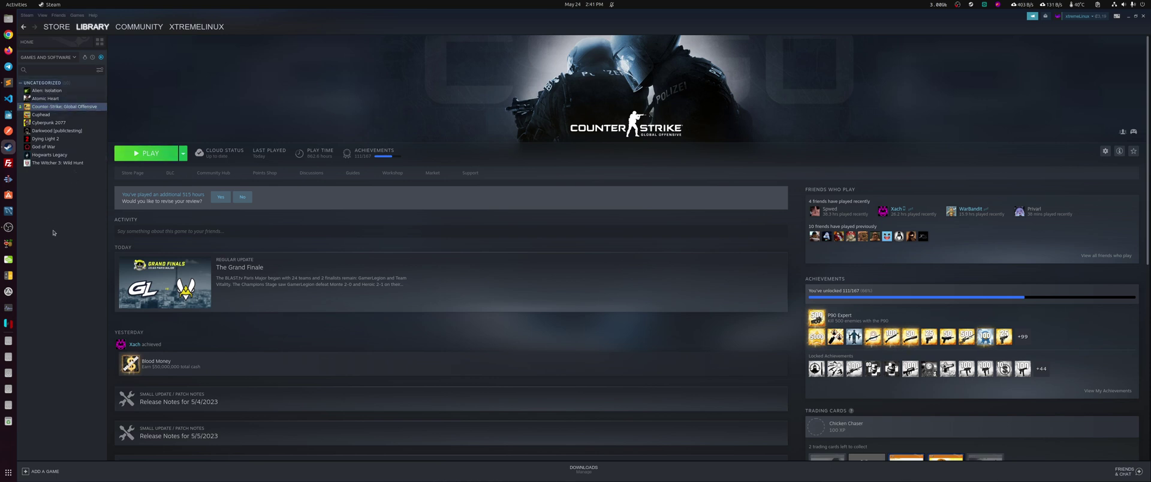
right_click(81, 109)
left_click(101, 151)
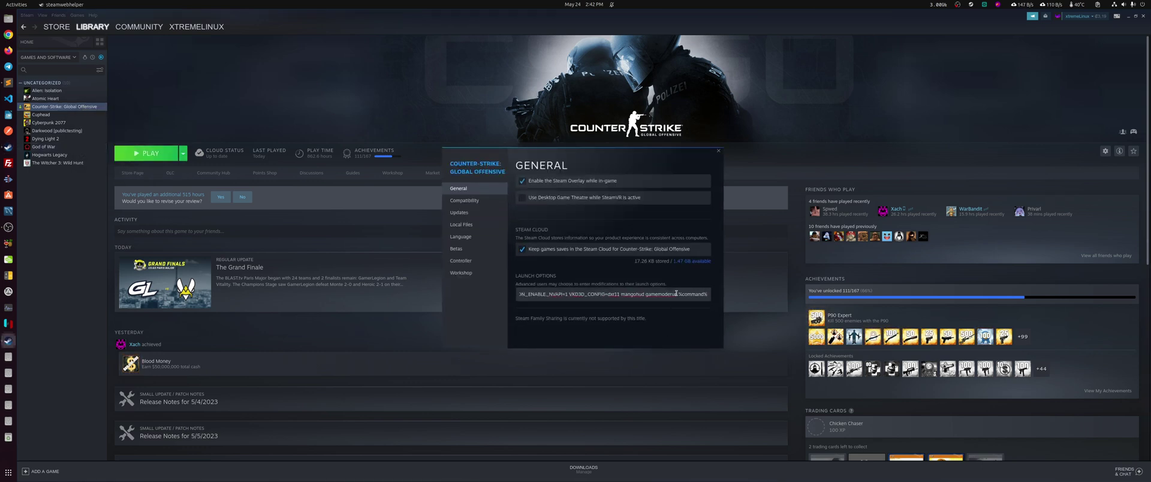
Close the Counter-Strike: Global Offensive Properties dialog with its X button.
left_click(718, 151)
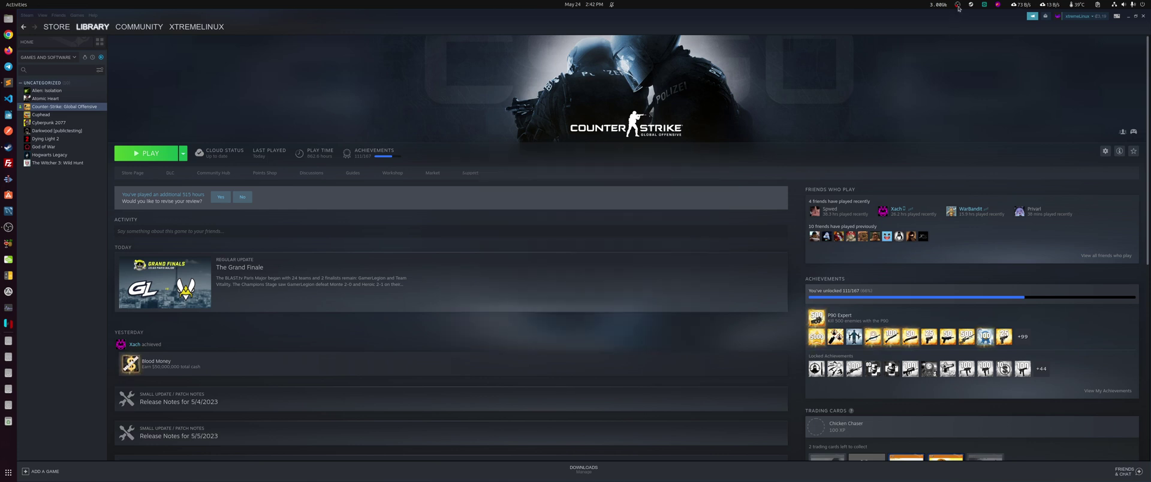